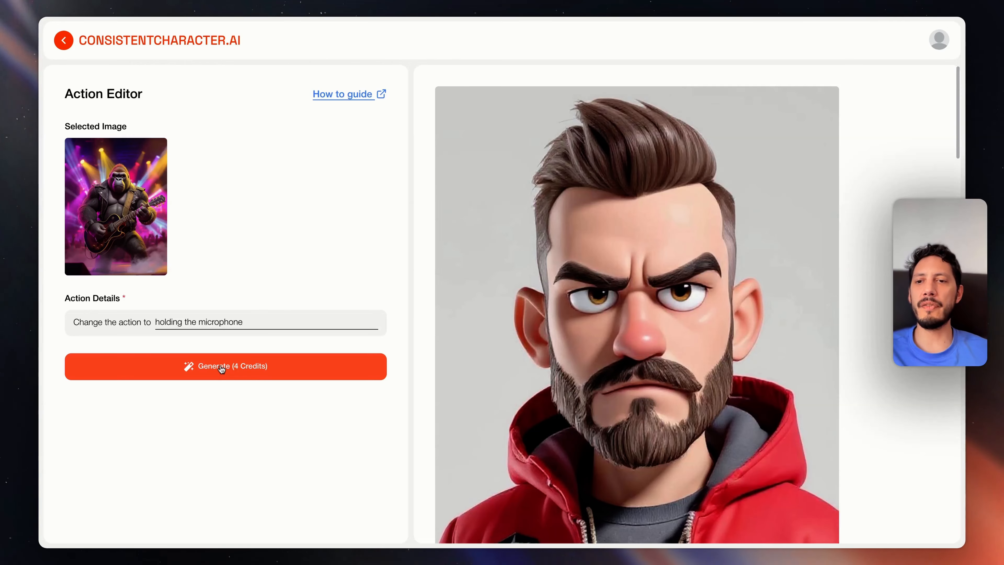
# Generate a version of the gorilla image with the action changed to "holding the microphone"
pyautogui.click(222, 369)
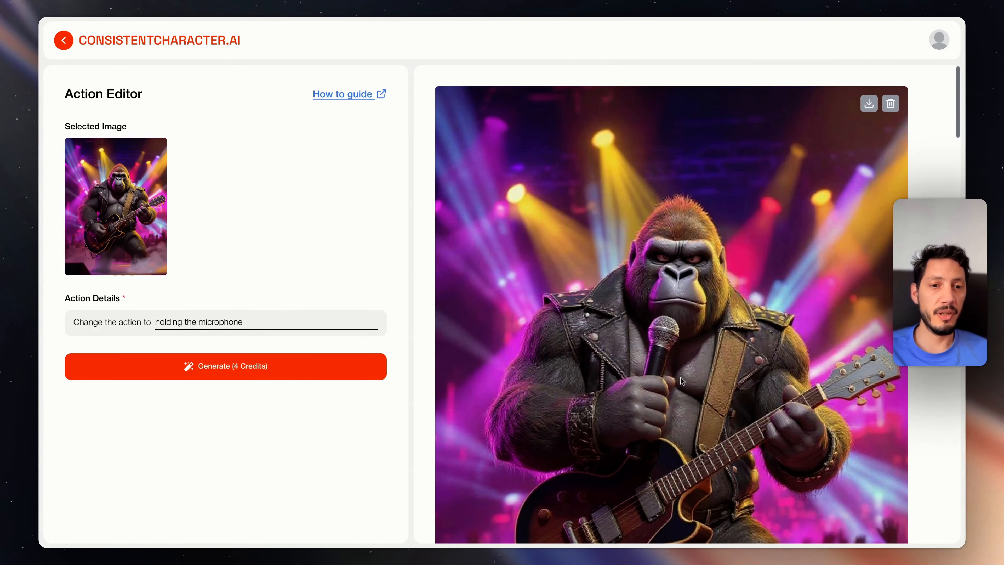
pyautogui.scroll(-3, 669, 396)
pyautogui.scroll(-1, 671, 397)
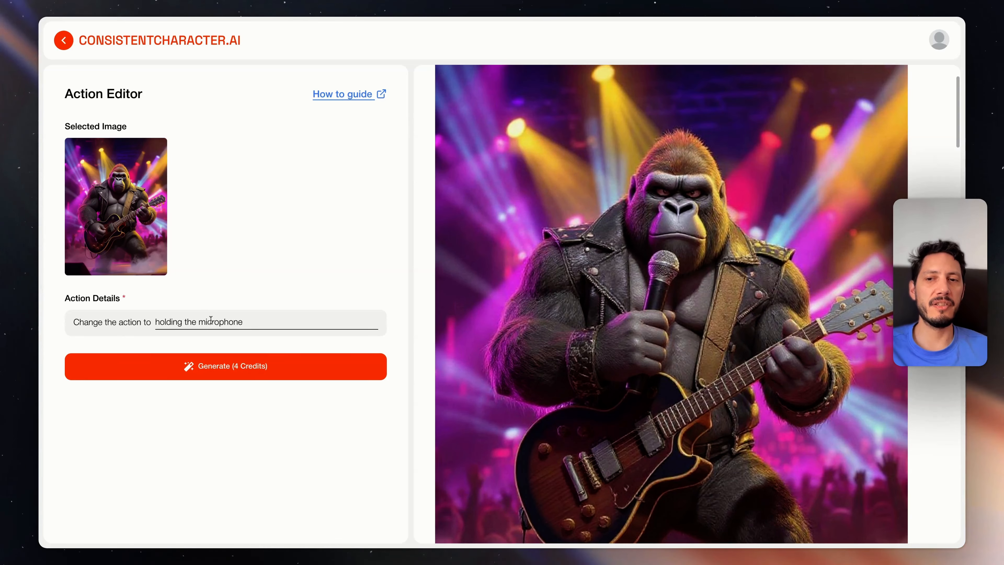
pyautogui.tripleClick(211, 322)
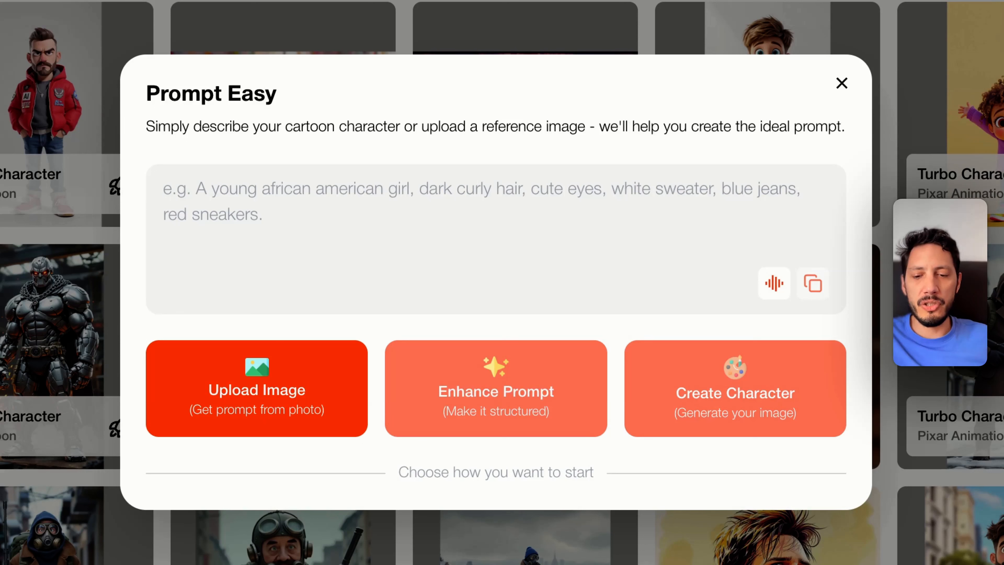
# Describe the character as "a gorilla wearing a leather jacket and sunglasses, he has a mic, and he is on the stage" and enhance the prompt
pyautogui.write('a gorilla wearing a leather jacket and sunglasses, ')
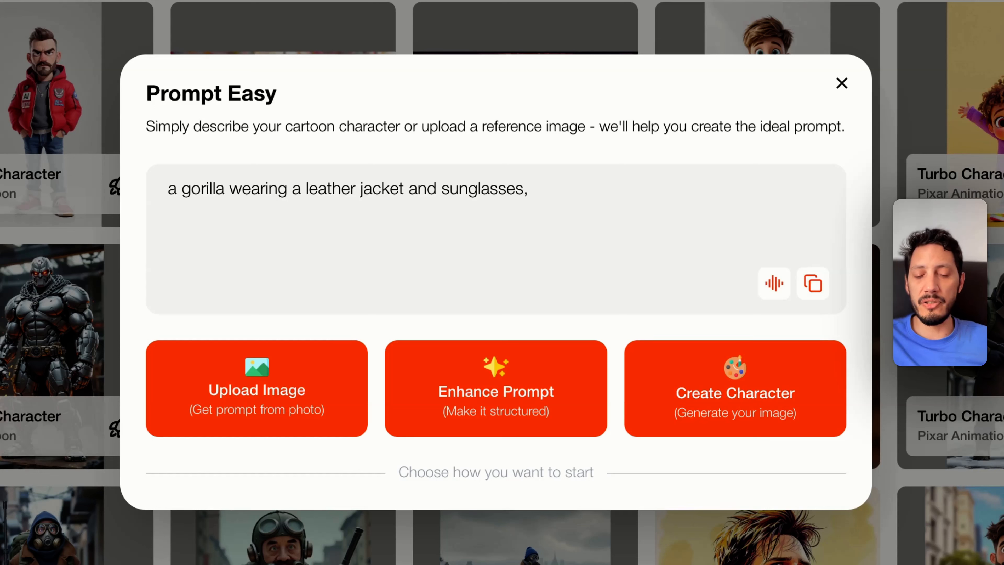
pyautogui.write('he has a mic')
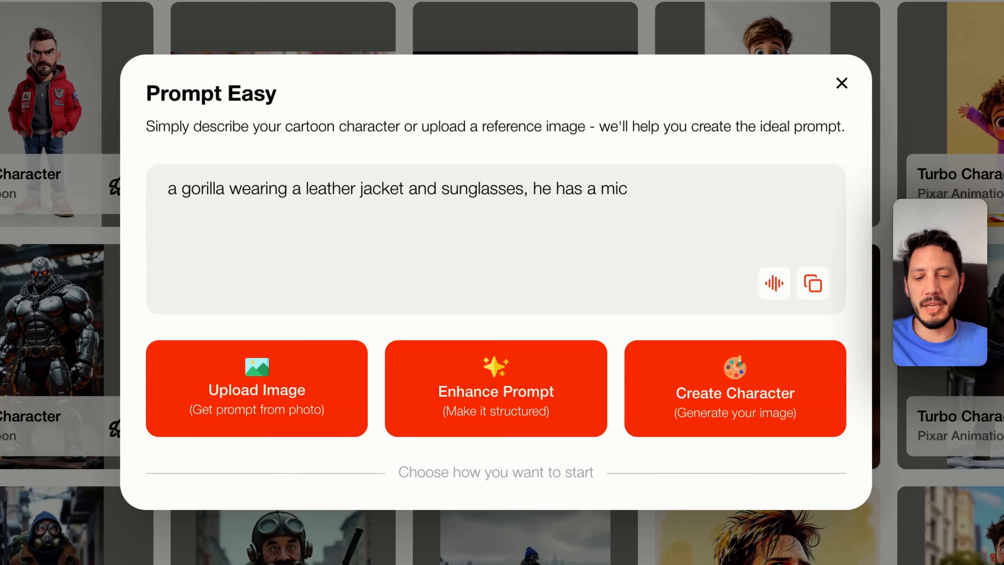
pyautogui.write(', and he is on th')
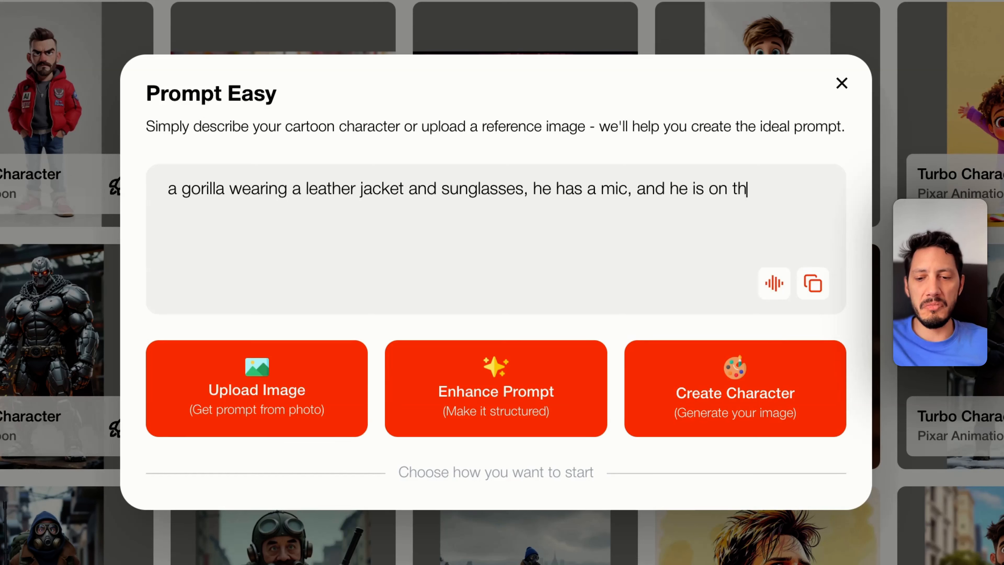
pyautogui.write('e stage')
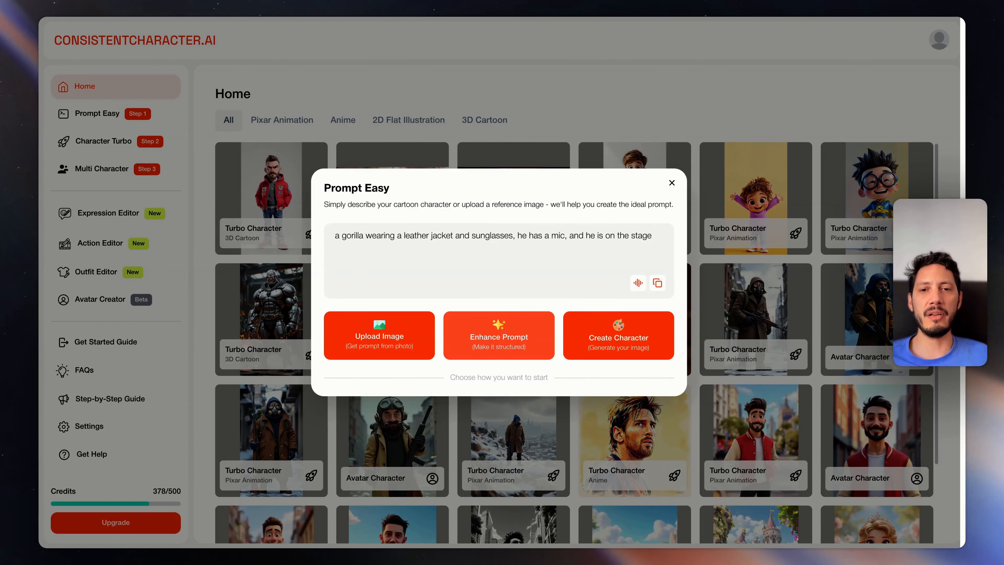
pyautogui.click(499, 335)
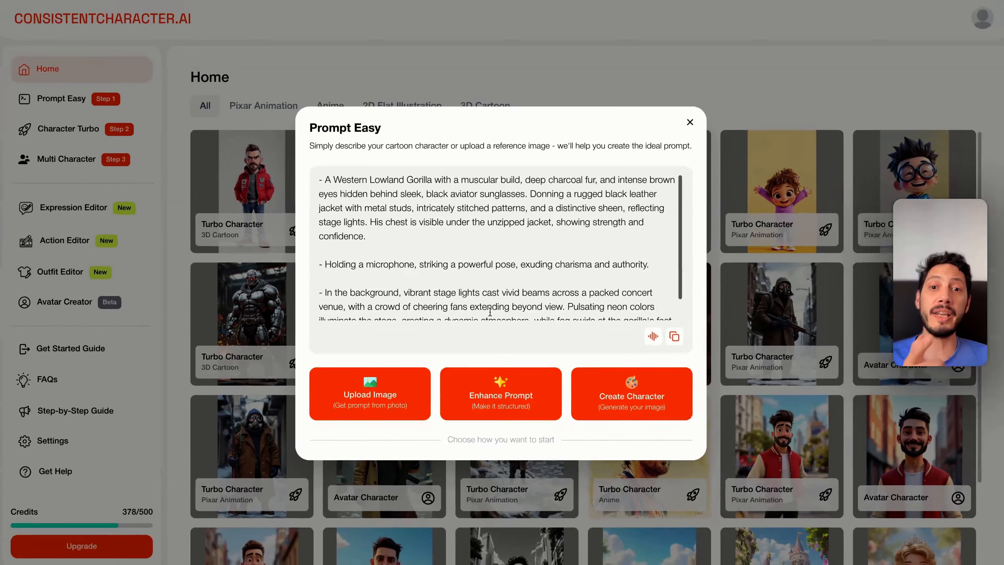
# Remove "behind sleek, black aviator sunglasses" from the gorilla's description in the enhanced prompt
pyautogui.scroll(-2, 514, 208)
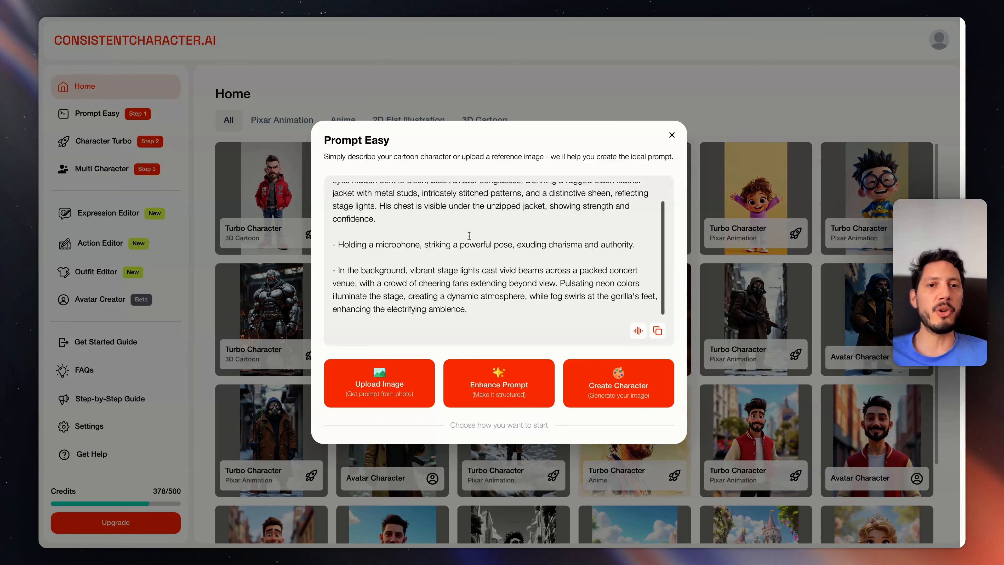
pyautogui.scroll(2, 469, 236)
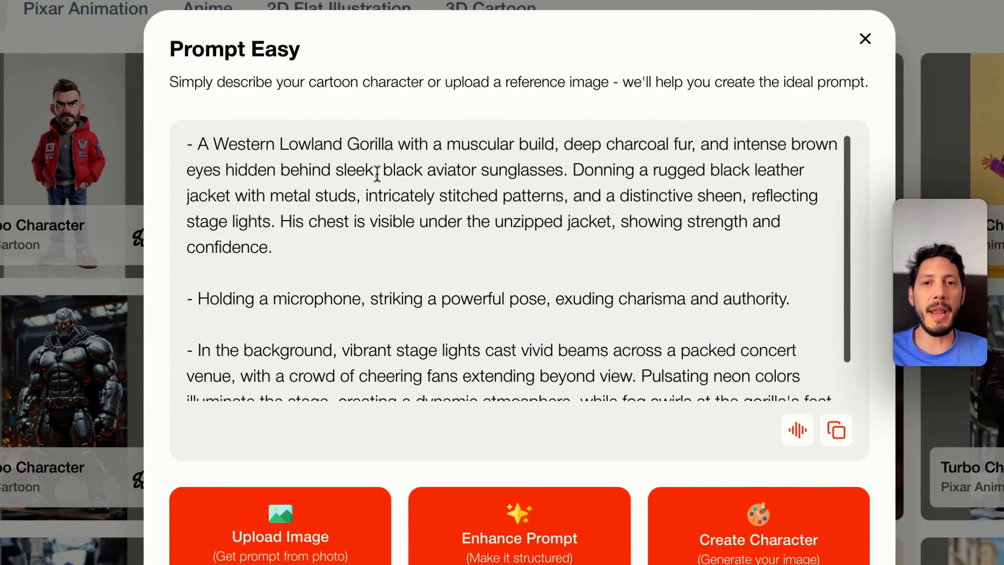
pyautogui.moveTo(563, 170); pyautogui.dragTo(280, 171)
pyautogui.press('BackSpace')
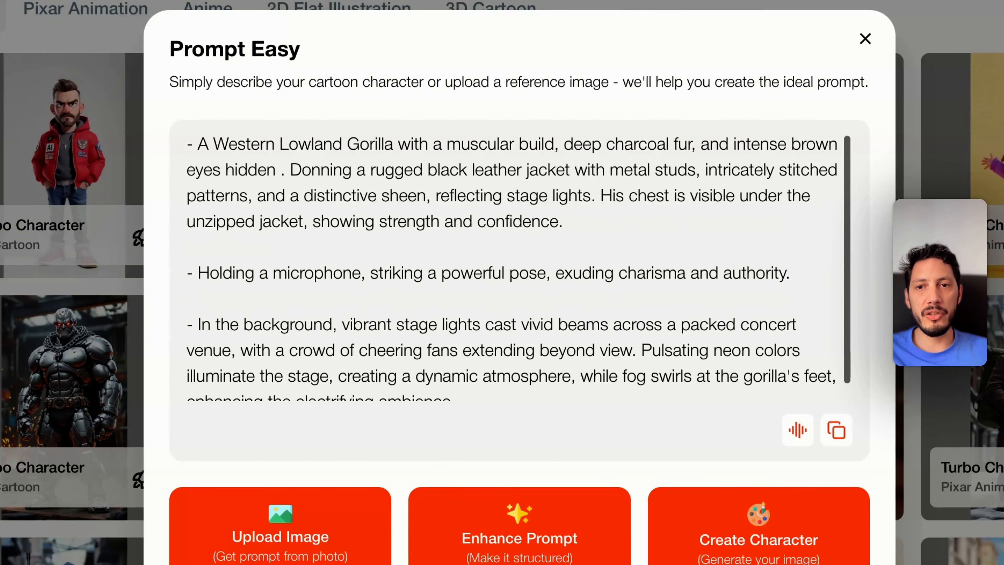
pyautogui.press('BackSpace')
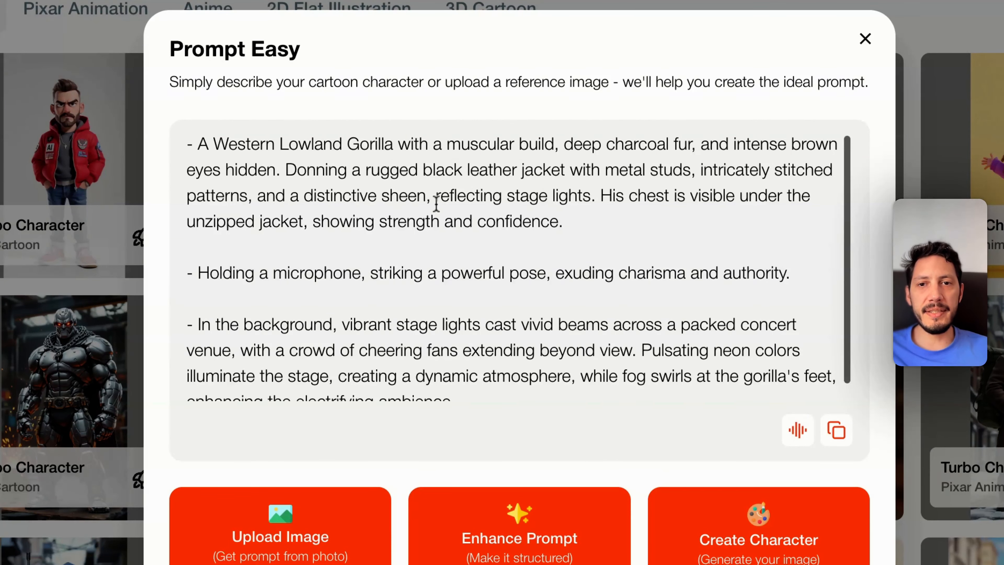
# Replace the microphone in the prompt's action line so it reads "Holding an acoustic guitar"
pyautogui.scroll(-1, 597, 235)
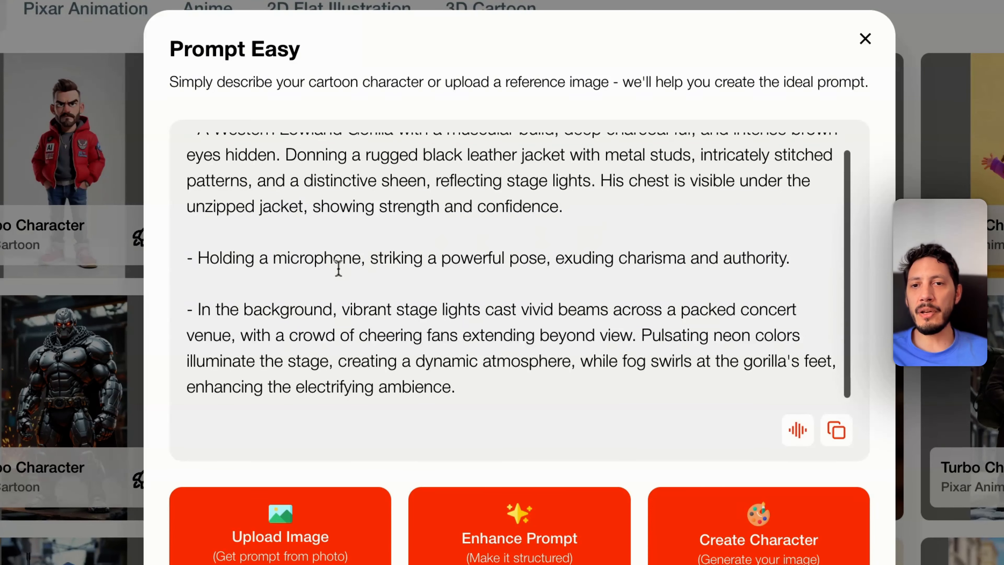
pyautogui.doubleClick(318, 263)
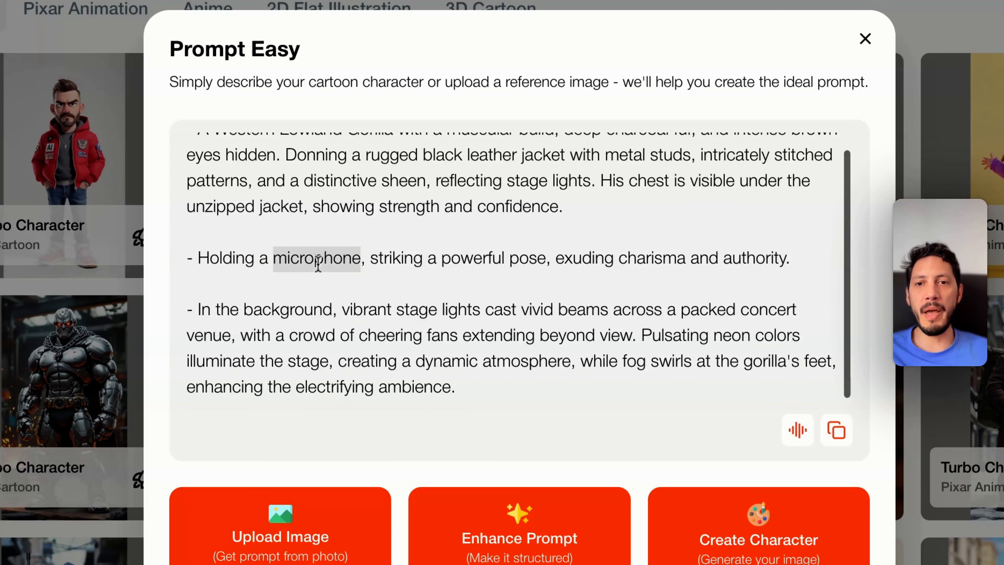
pyautogui.write('guita')
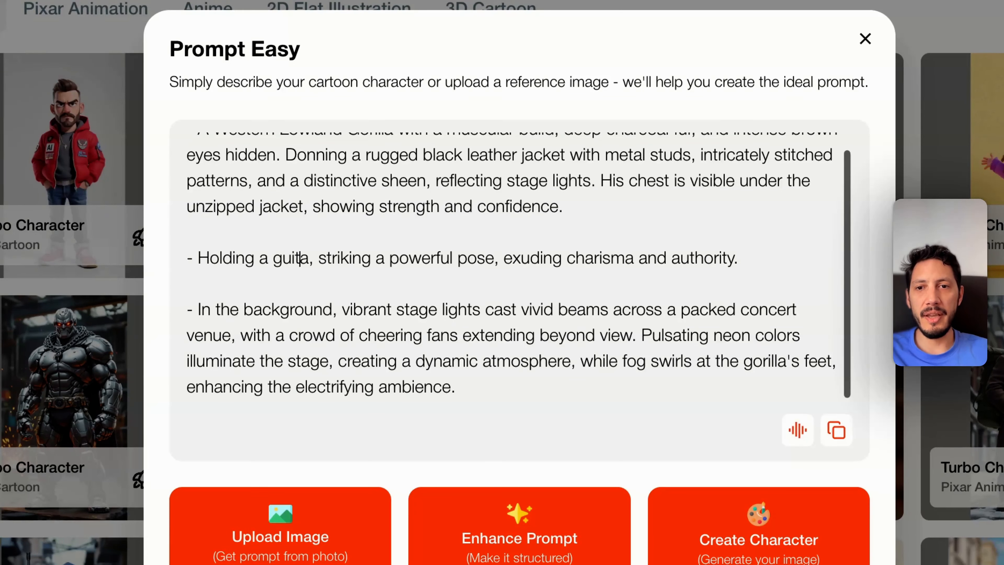
pyautogui.write('n')
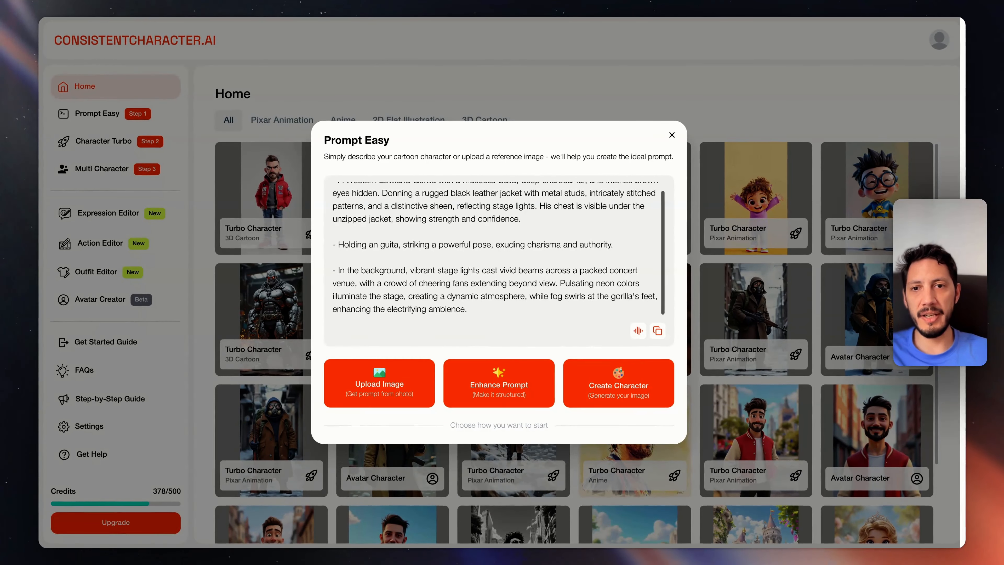
pyautogui.write('e')
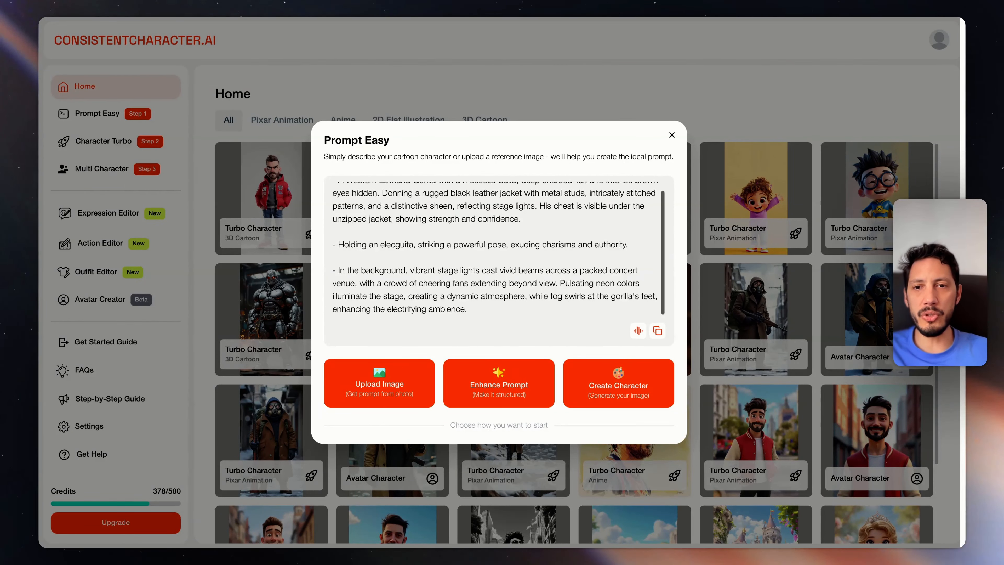
pyautogui.press('BackSpace')
pyautogui.write('acousti')
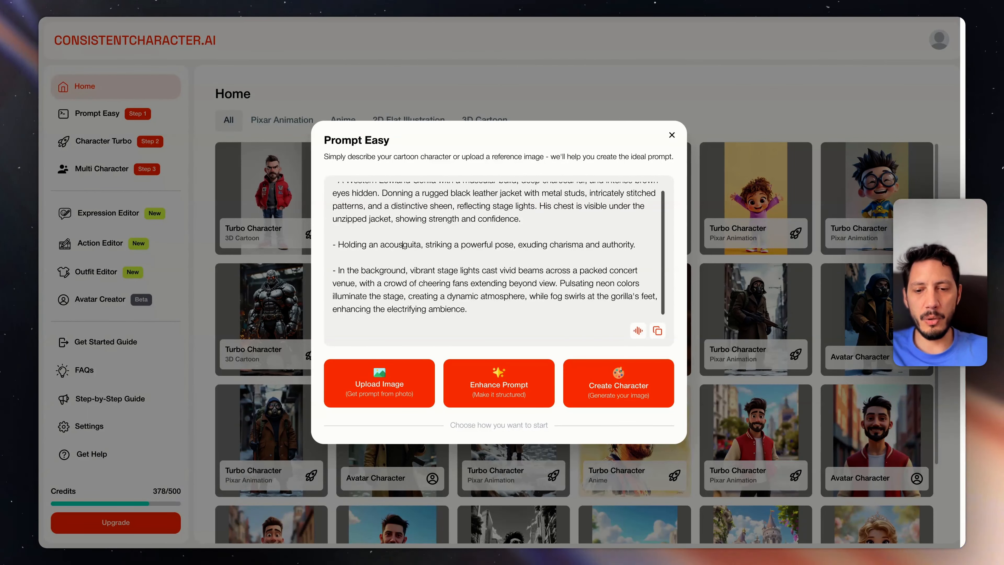
pyautogui.write('c')
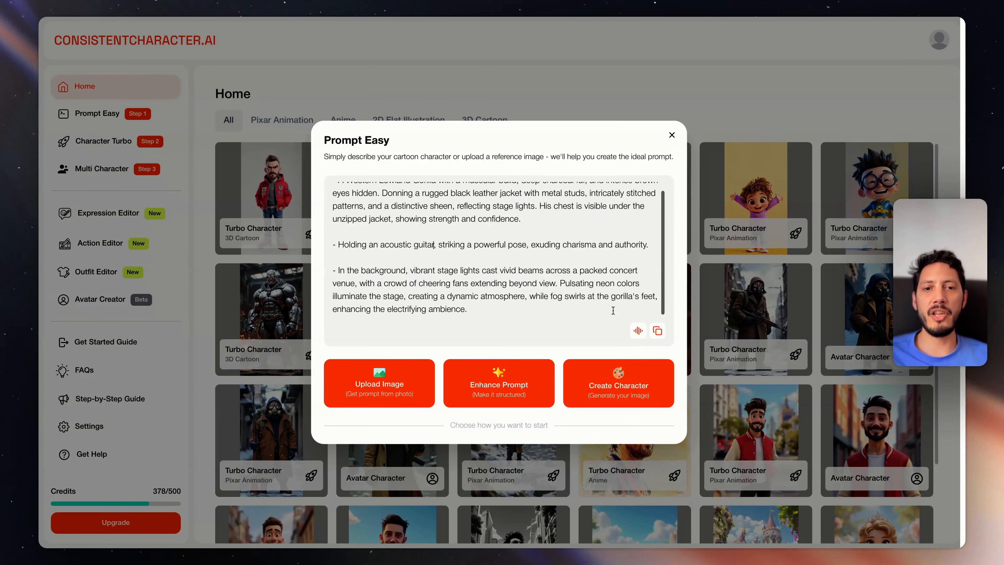
# Create the character from the edited prompt and generate its image in 3D Cartoon style with a 3:4 aspect ratio
pyautogui.click(612, 370)
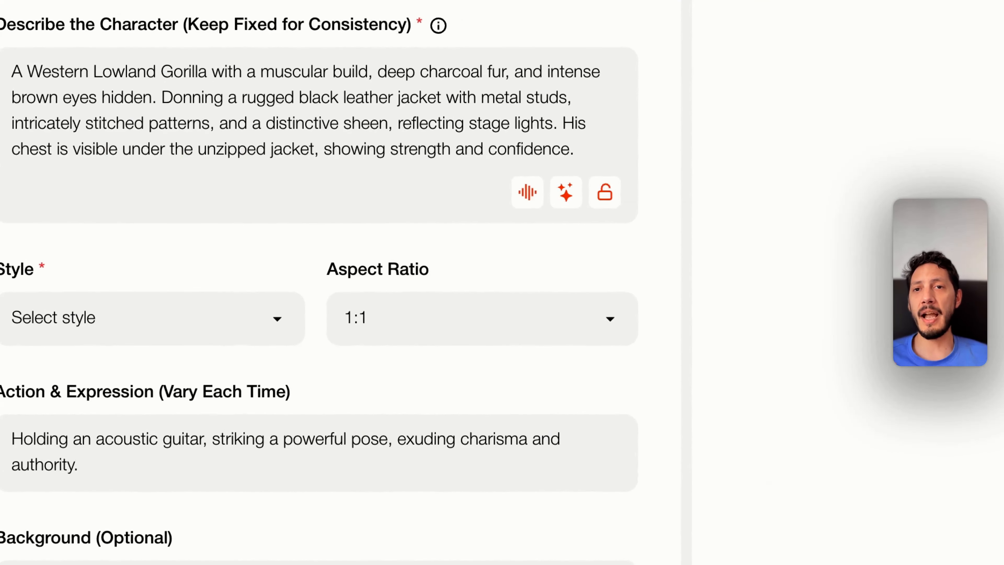
pyautogui.click(171, 321)
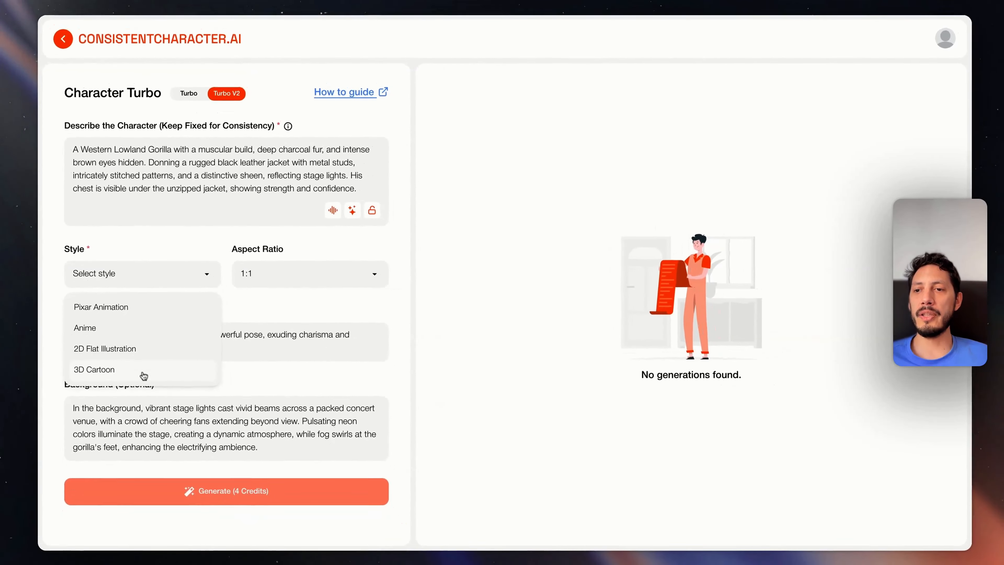
pyautogui.click(142, 516)
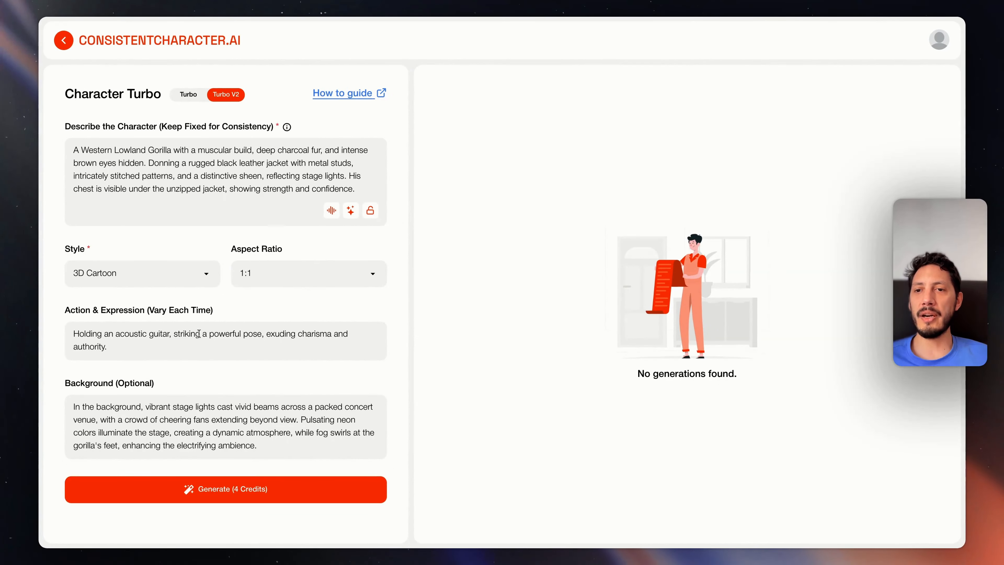
pyautogui.click(266, 283)
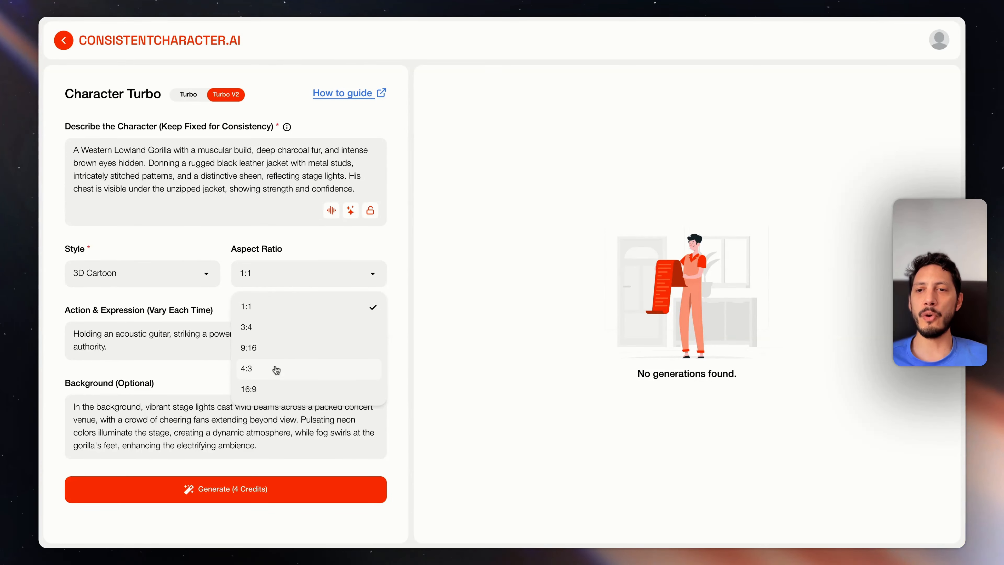
pyautogui.click(280, 330)
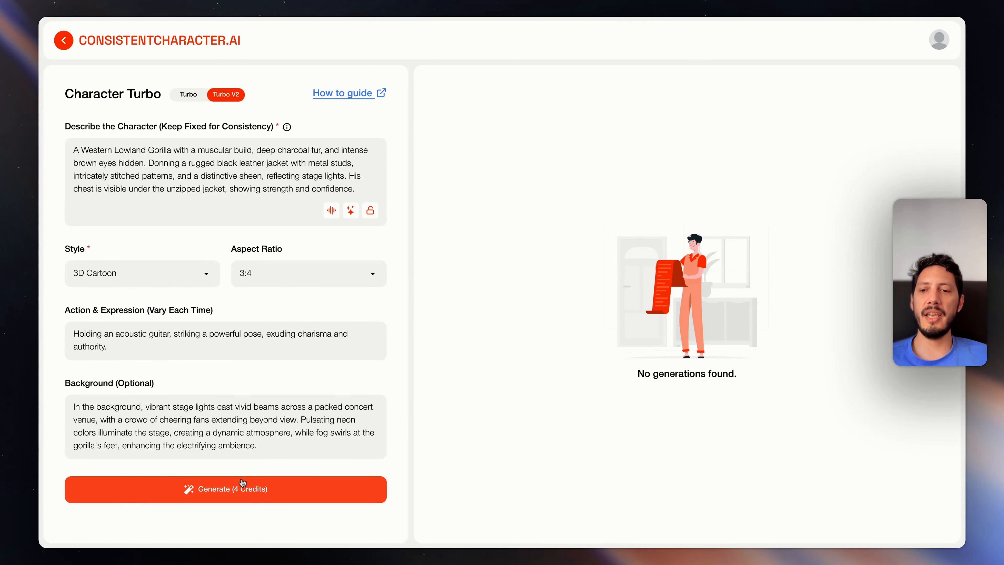
pyautogui.click(242, 488)
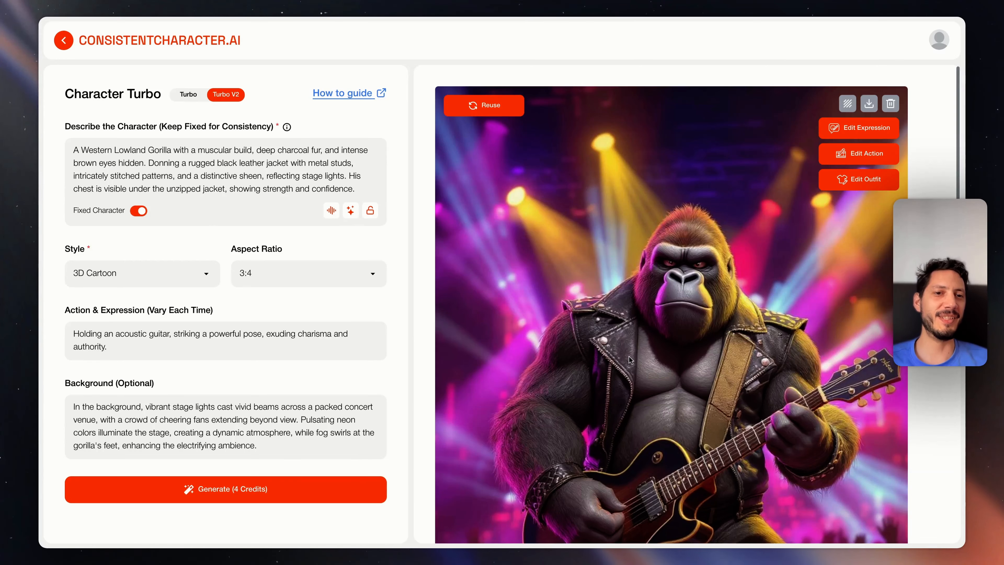
pyautogui.scroll(-4, 671, 304)
pyautogui.scroll(-3, 671, 305)
pyautogui.scroll(6, 671, 305)
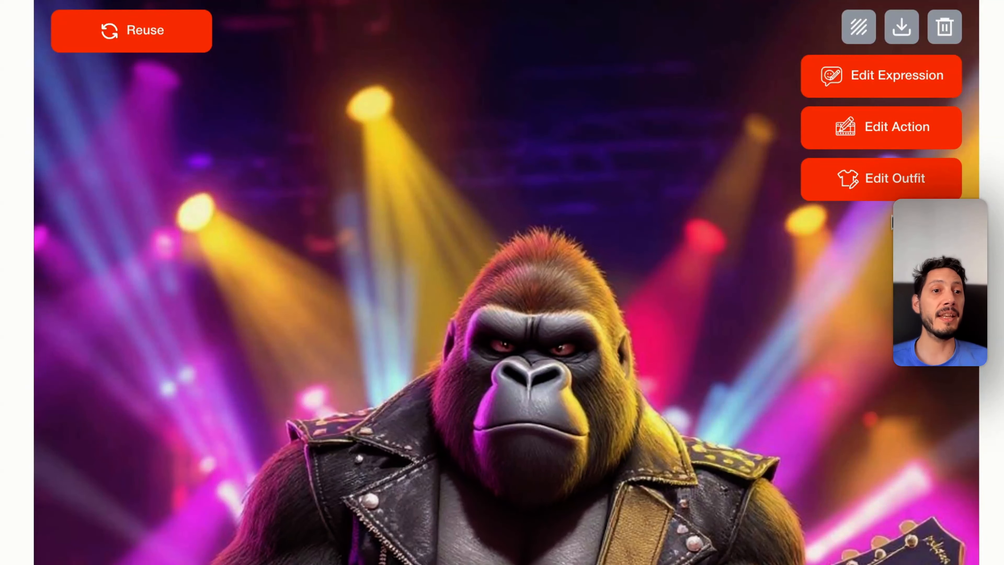
pyautogui.scroll(-15, 878, 255)
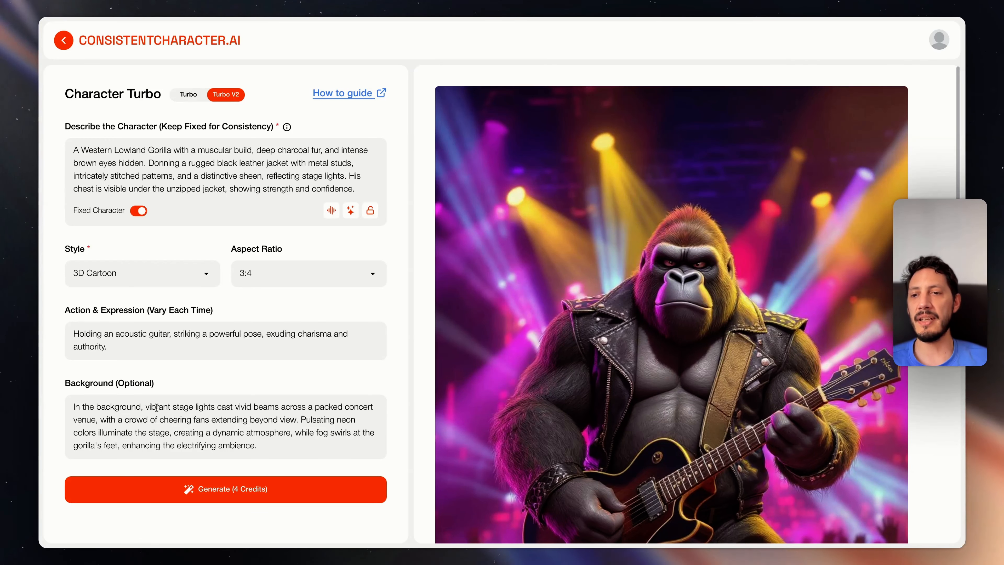
# Change the background to "In the background, vibrant jungle atmosphere with animals cheering in the background" and generate a new image
pyautogui.moveTo(146, 407); pyautogui.dragTo(257, 446)
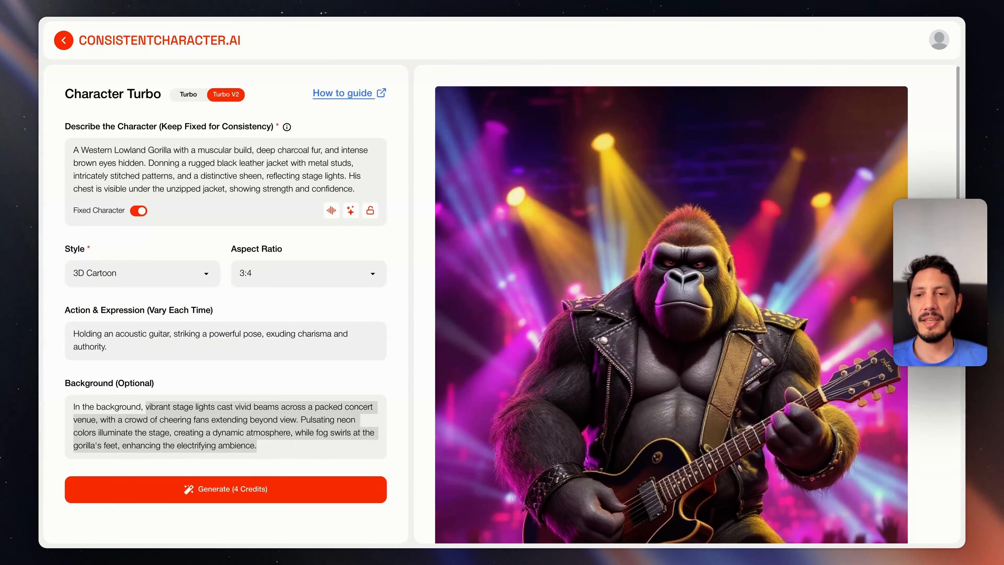
pyautogui.click(174, 405)
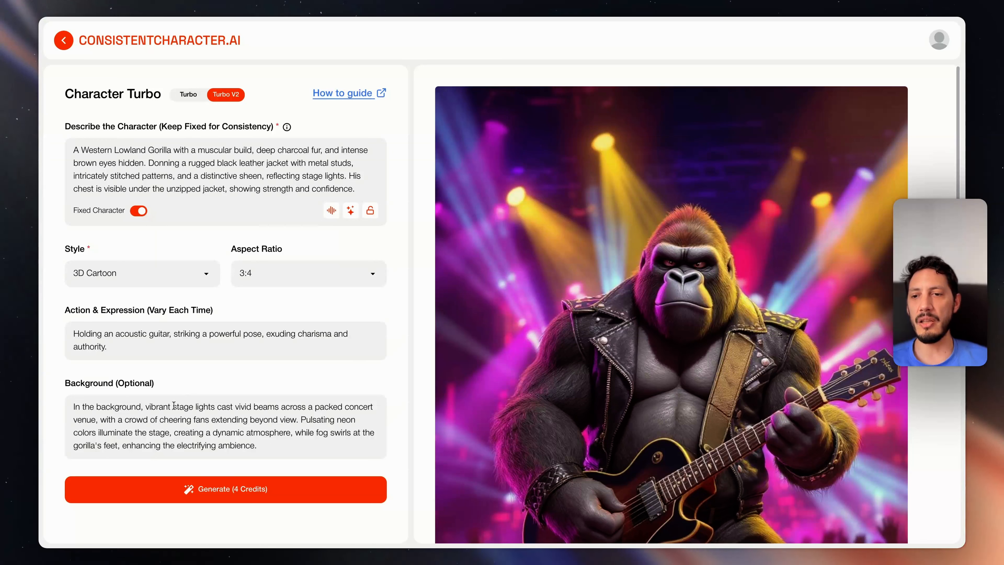
pyautogui.moveTo(173, 406); pyautogui.dragTo(259, 448)
pyautogui.write('jungke')
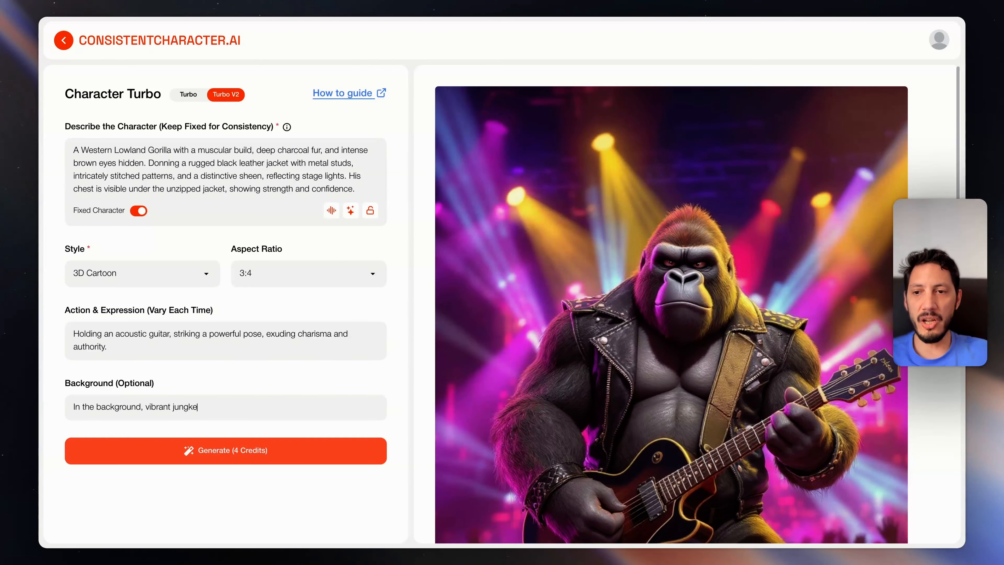
pyautogui.write(' atmosphere')
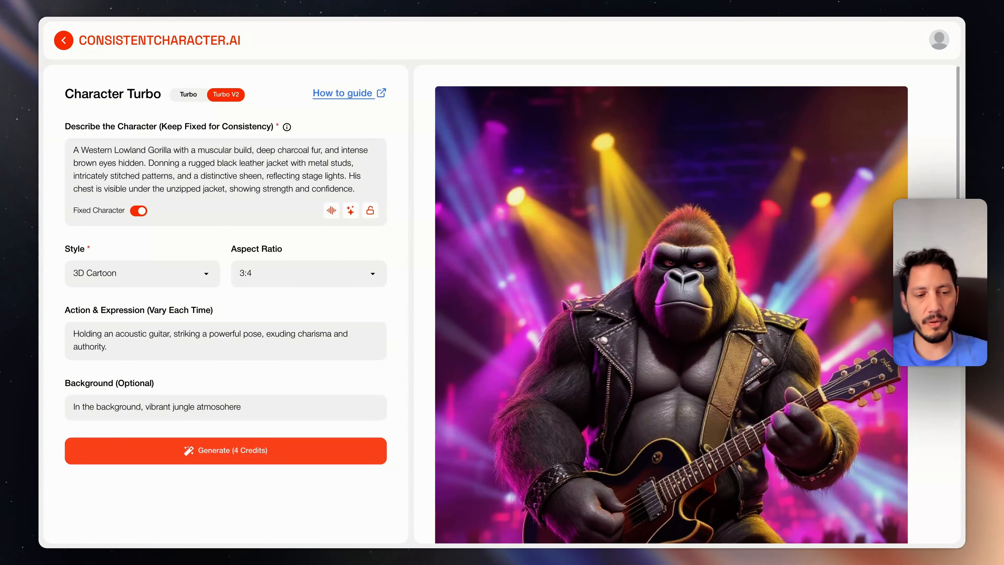
pyautogui.write(' with animals cheerin')
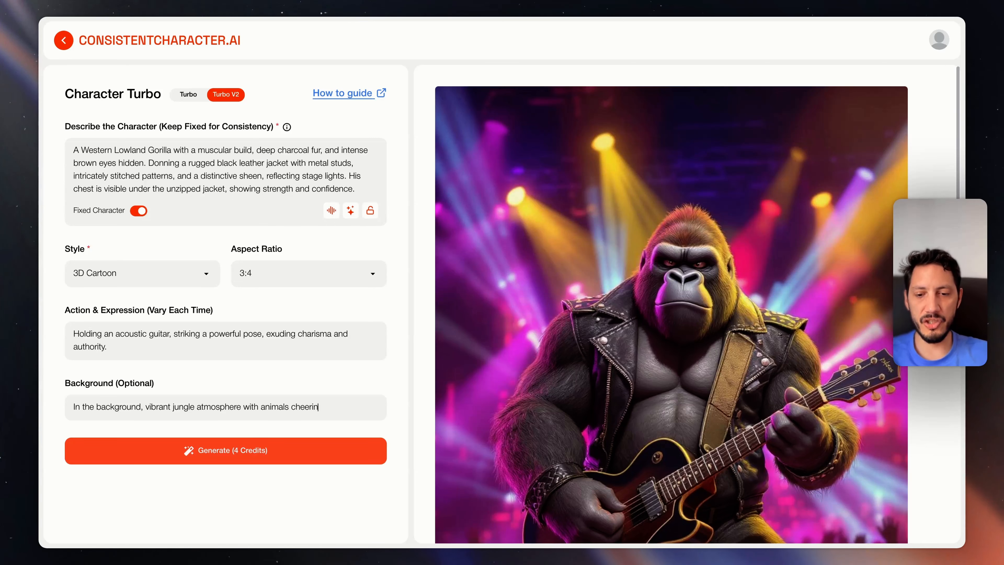
pyautogui.write('g in the background')
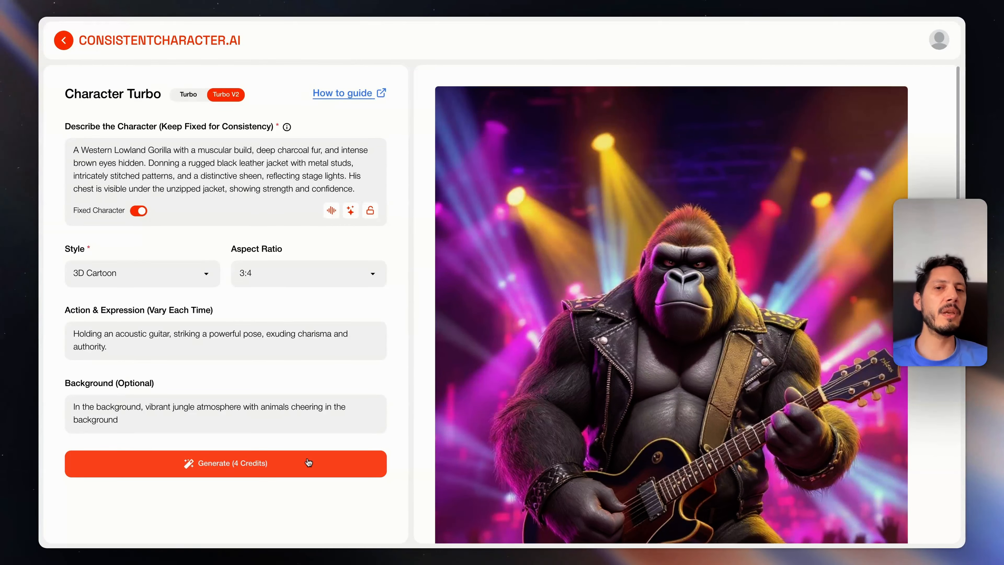
pyautogui.moveTo(689, 153)
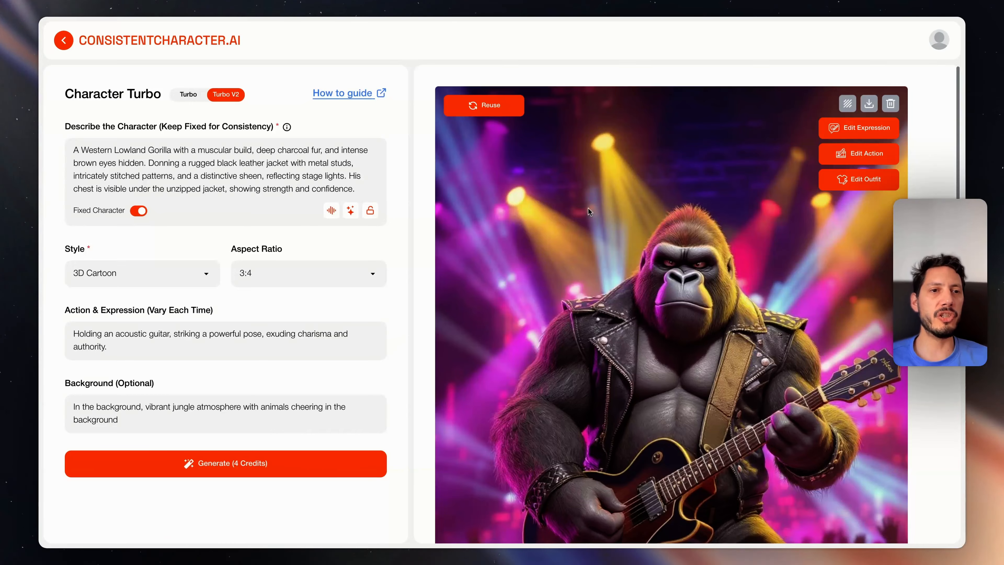
pyautogui.click(284, 473)
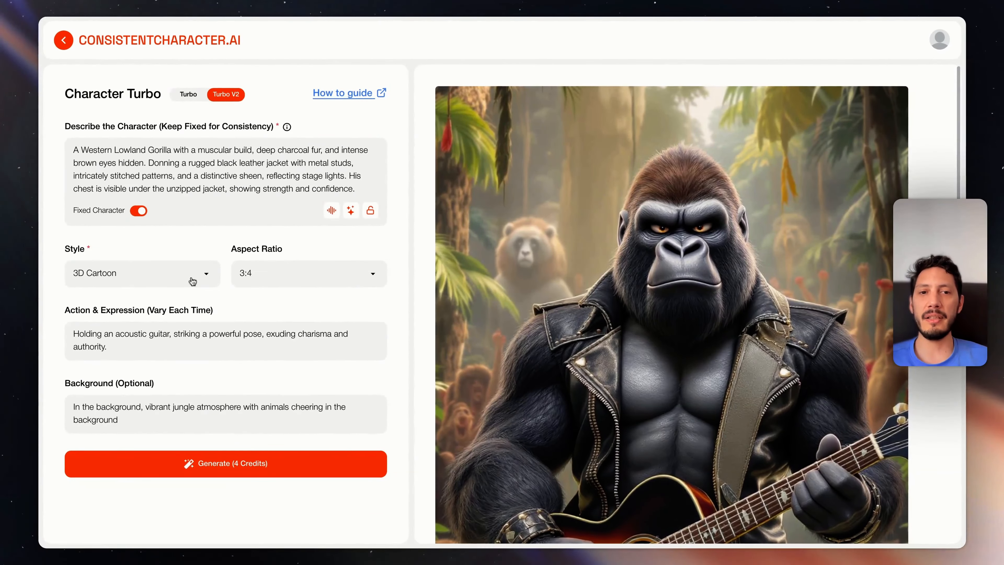
# Examine the jungle-background gorilla image and compare it with the earlier concert-stage image
pyautogui.moveTo(480, 297)
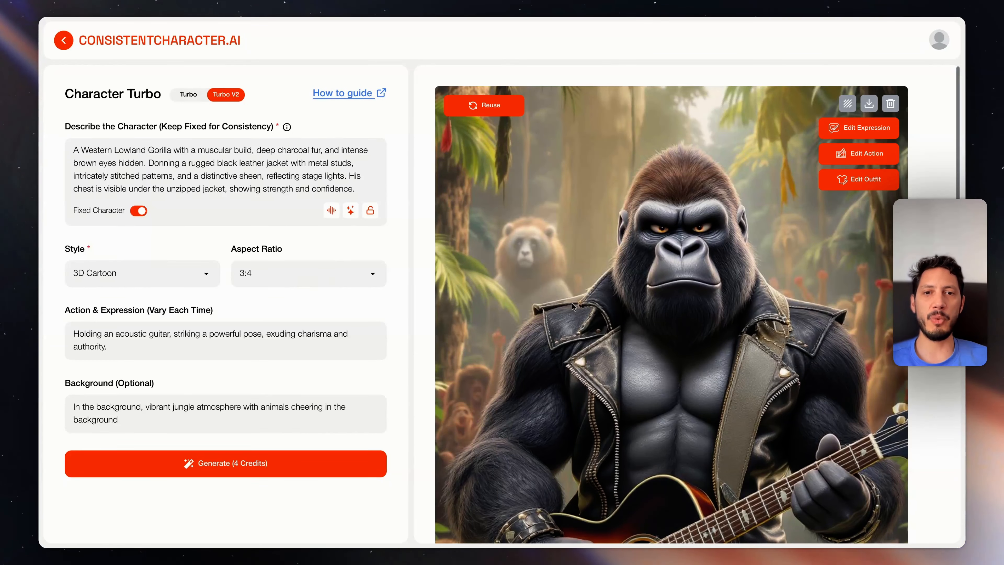
pyautogui.scroll(-3, 664, 374)
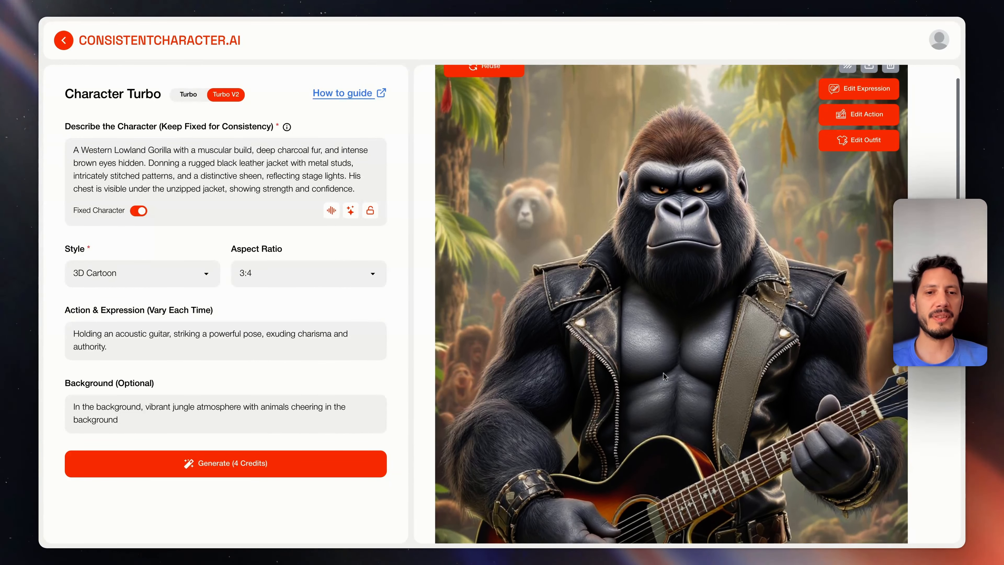
pyautogui.scroll(-10, 663, 374)
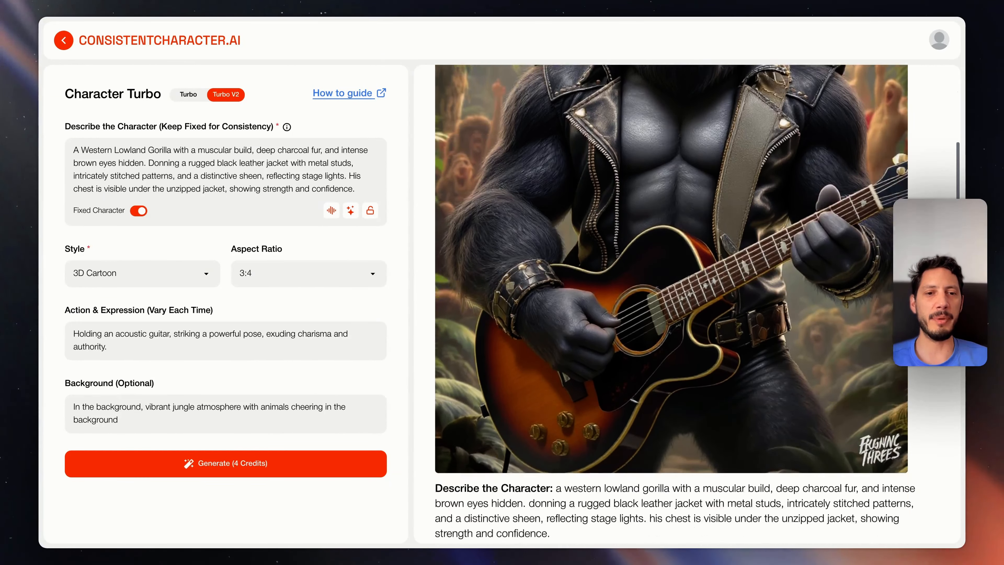
pyautogui.scroll(-1, 672, 304)
pyautogui.scroll(10, 671, 304)
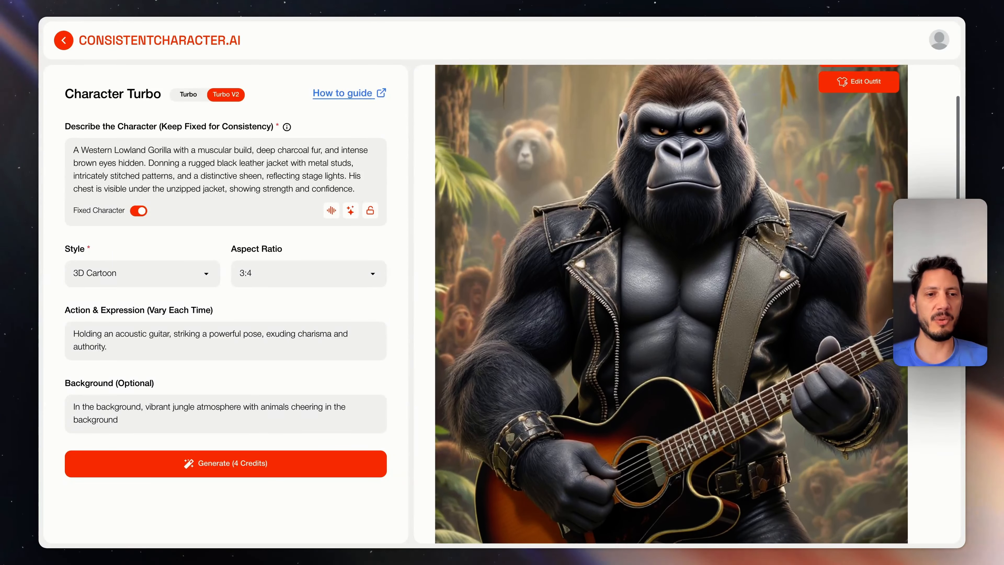
pyautogui.scroll(-16, 671, 304)
pyautogui.scroll(-5, 778, 269)
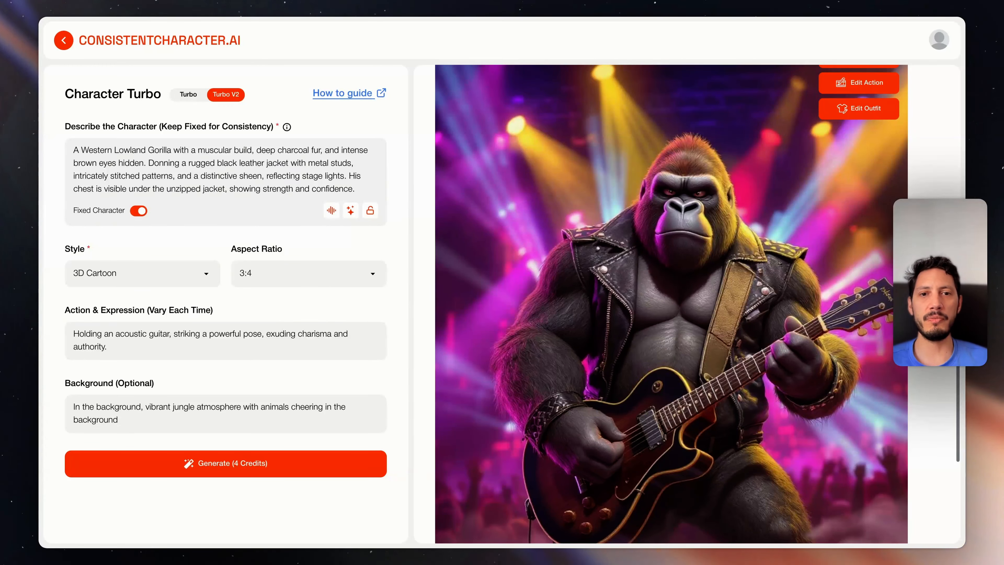
# Open the concert-stage gorilla image in the Outfit Editor and enter "a pair of jeans and a tame impala red t-shirt" as the outfit details
pyautogui.scroll(2, 794, 260)
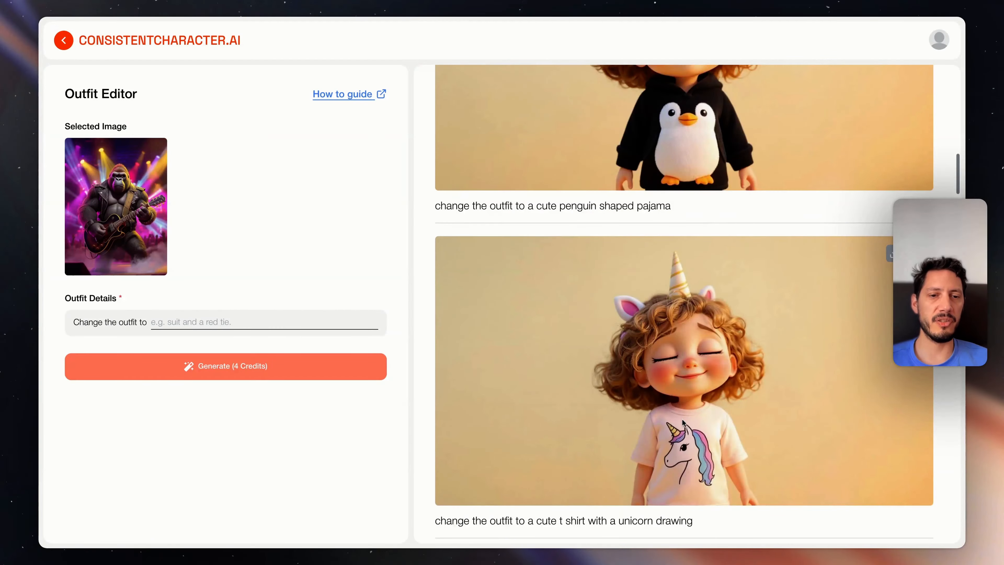
pyautogui.scroll(5, 679, 443)
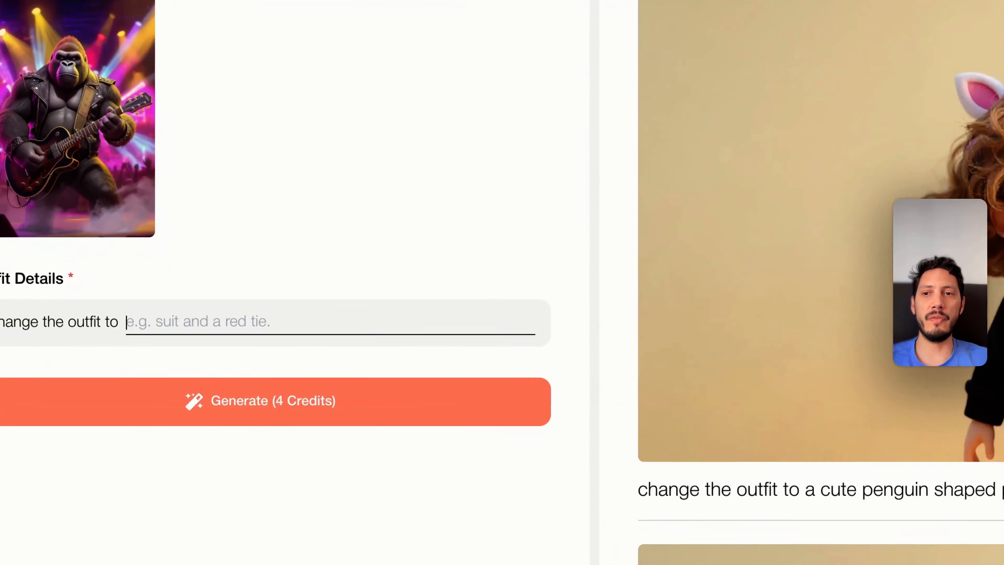
pyautogui.write('a pair of jeans and a tame im')
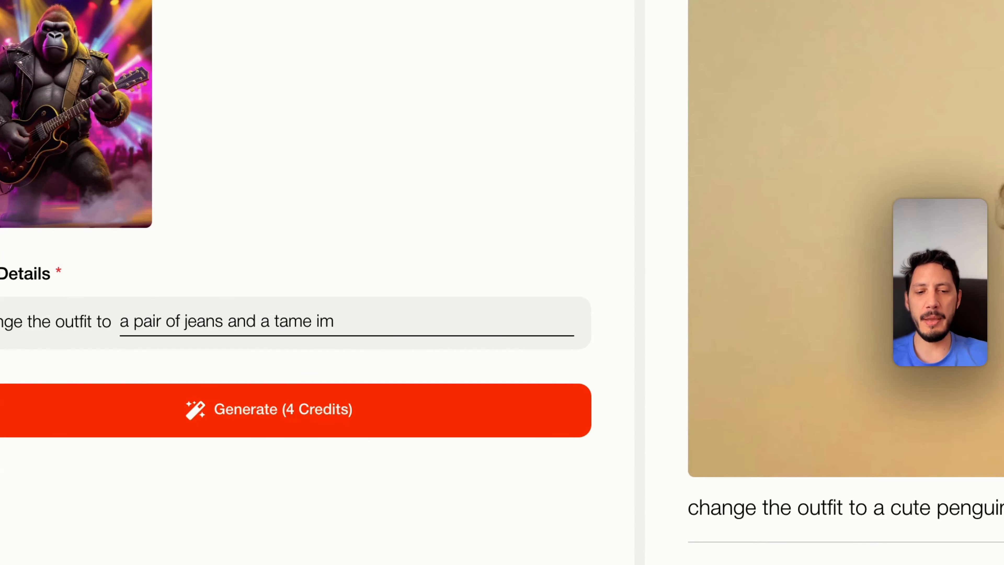
pyautogui.write('palana shirt')
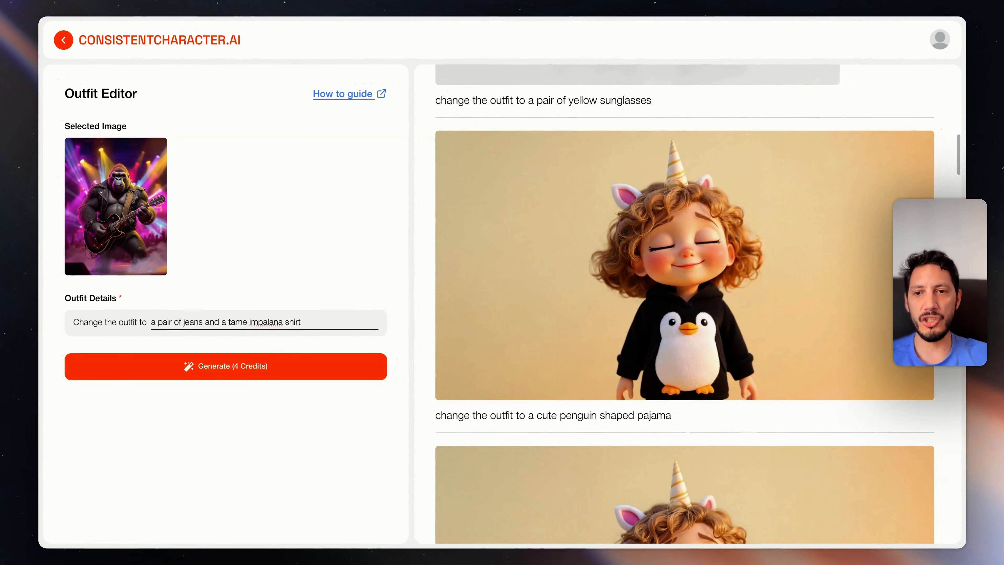
pyautogui.press('Left')
pyautogui.press('Left')
pyautogui.press('Left')
pyautogui.press('Left')
pyautogui.write('t-')
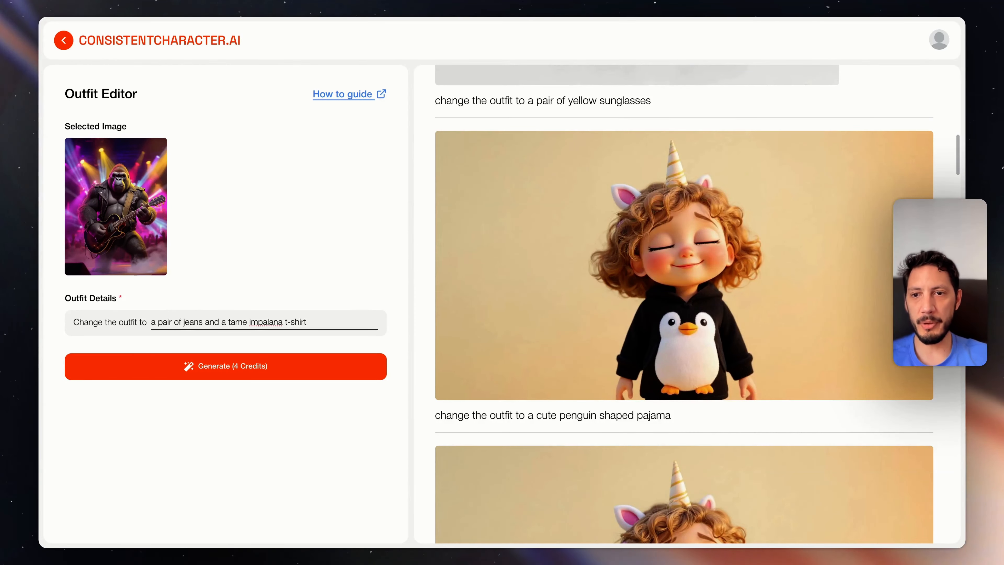
pyautogui.press('Left')
pyautogui.press('Left')
pyautogui.press('Left')
pyautogui.press('BackSpace')
pyautogui.press('BackSpace')
pyautogui.write('red')
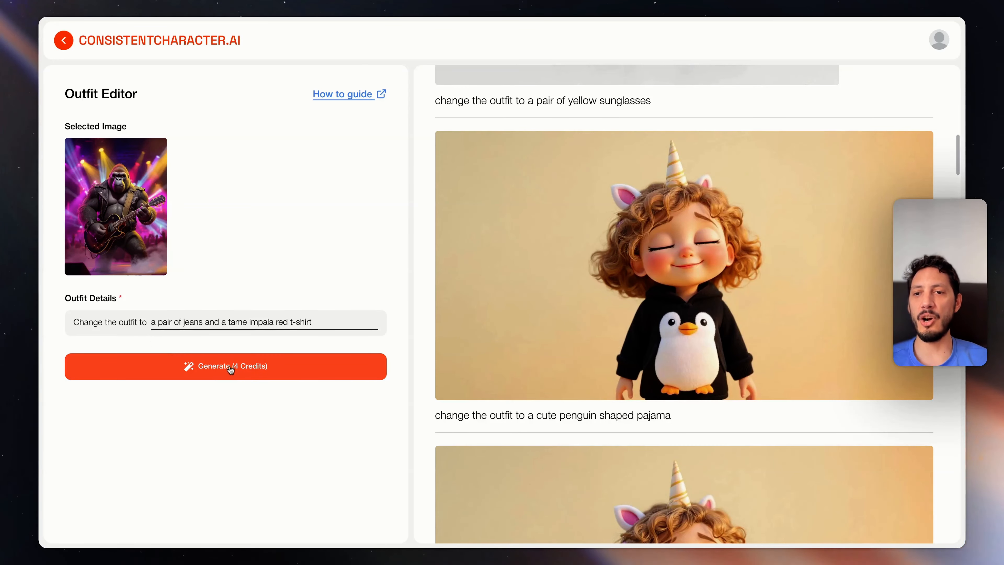
# Generate the gorilla's outfit change and examine the t-shirt and jeans in the new image
pyautogui.scroll(10, 456, 253)
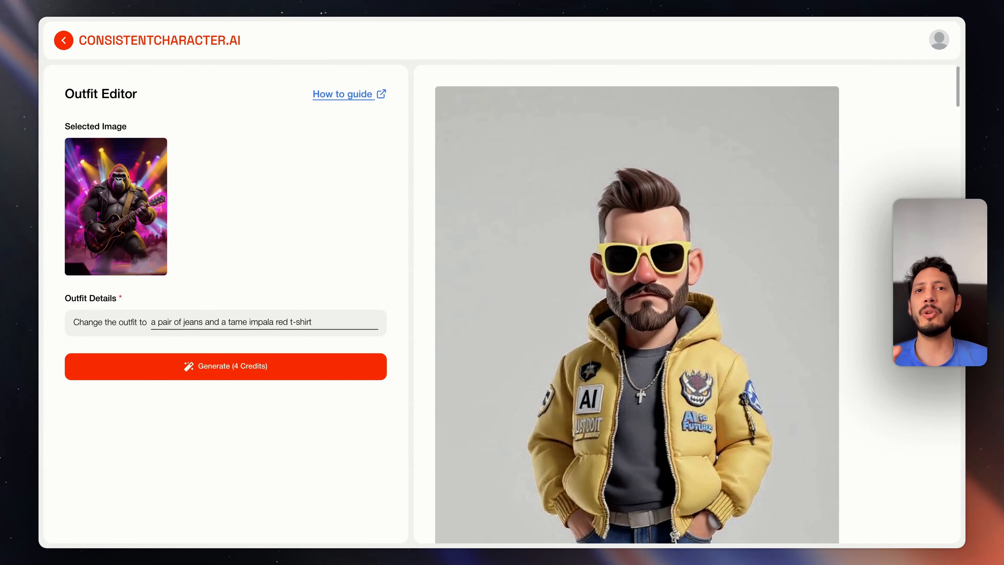
pyautogui.click(234, 367)
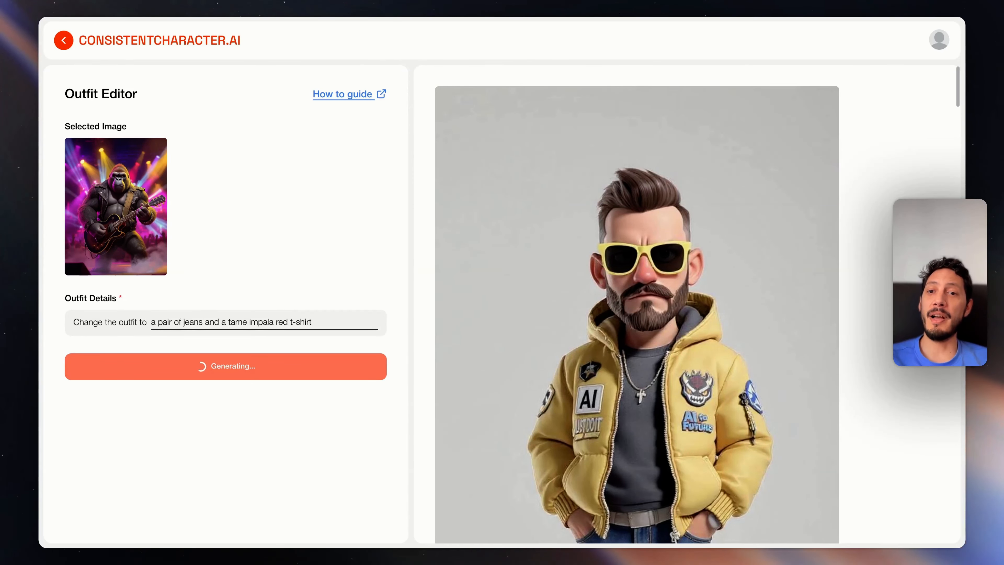
pyautogui.scroll(-2, 621, 349)
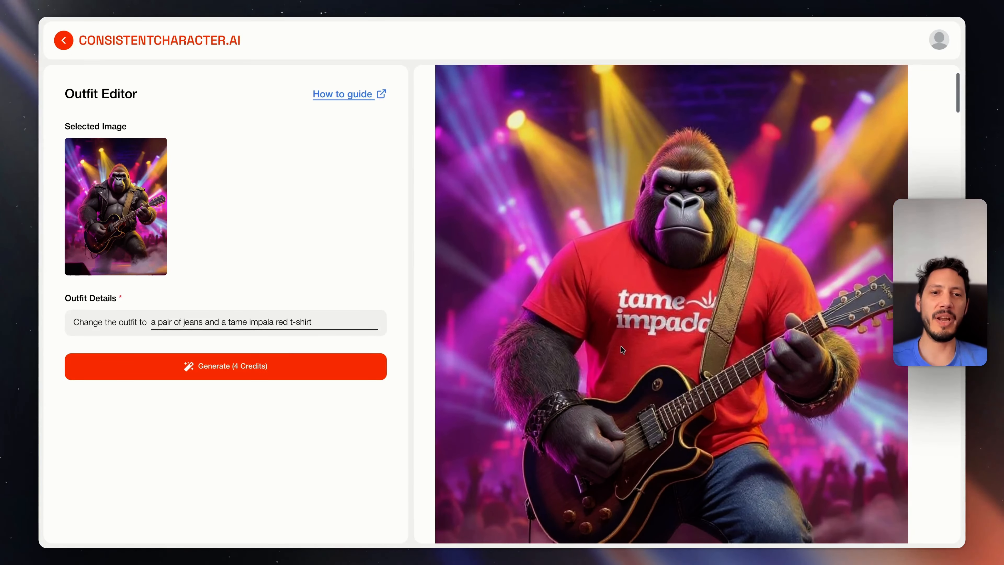
pyautogui.scroll(-1, 622, 349)
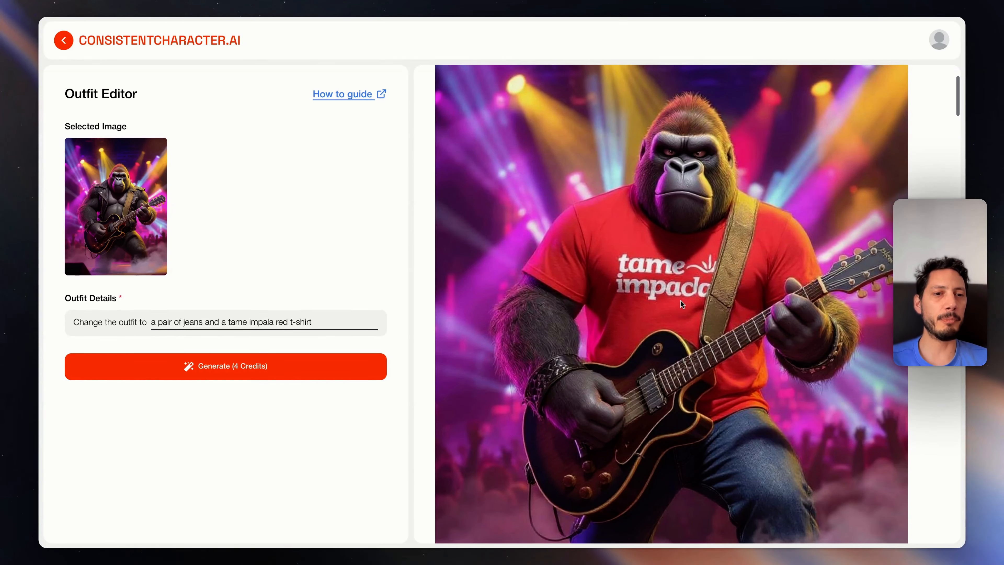
pyautogui.scroll(-2, 681, 301)
pyautogui.scroll(4, 520, 297)
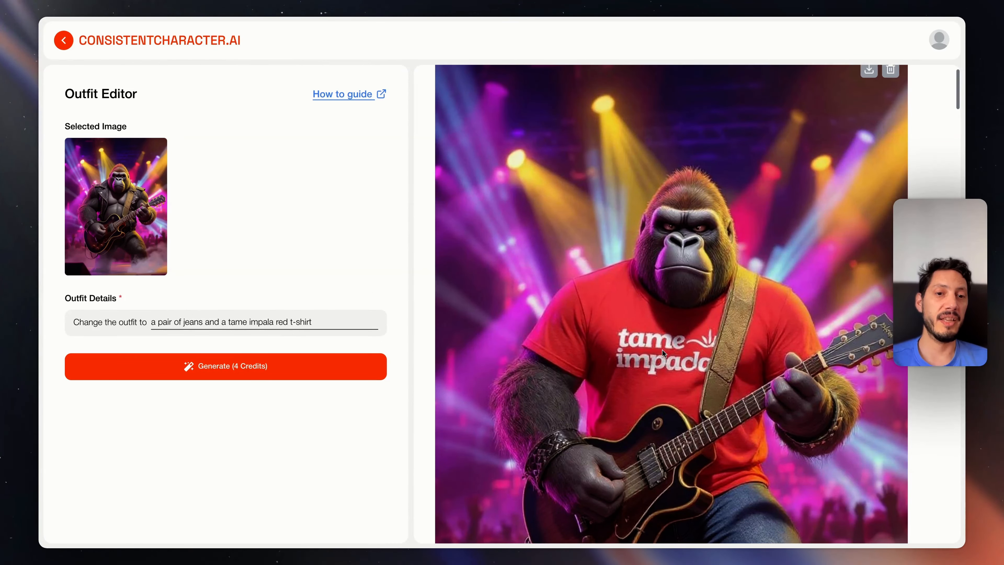
pyautogui.scroll(-6, 662, 350)
pyautogui.scroll(6, 662, 350)
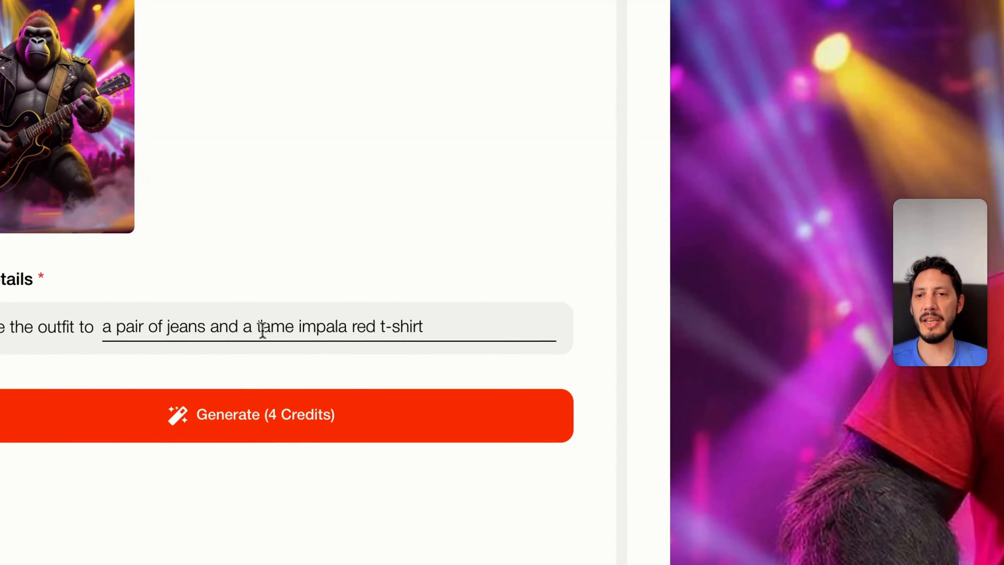
# Change the outfit details to "a pair of jeans and a unicorn black t-shirt" and generate another image
pyautogui.moveTo(230, 322); pyautogui.dragTo(273, 322)
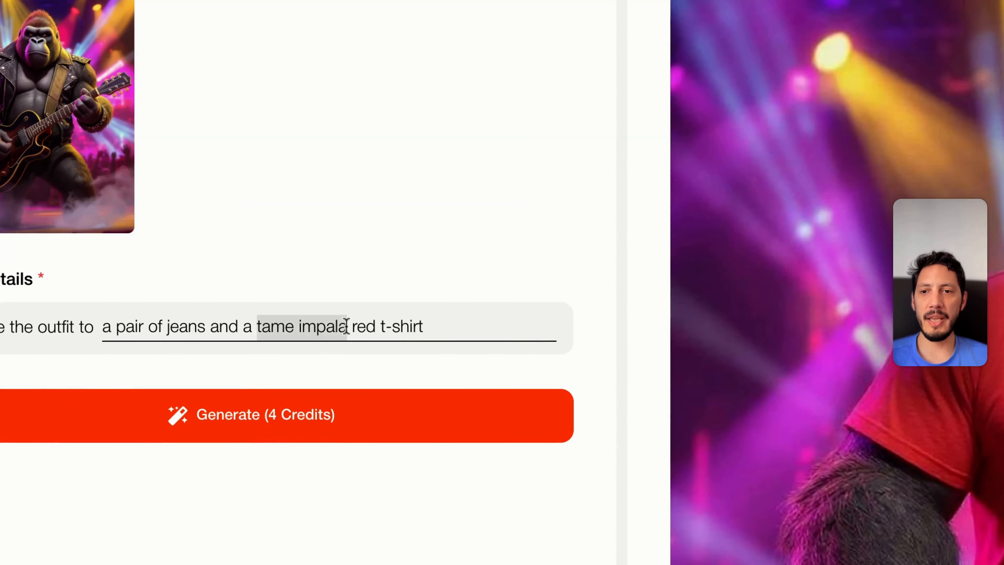
pyautogui.write('unicorn')
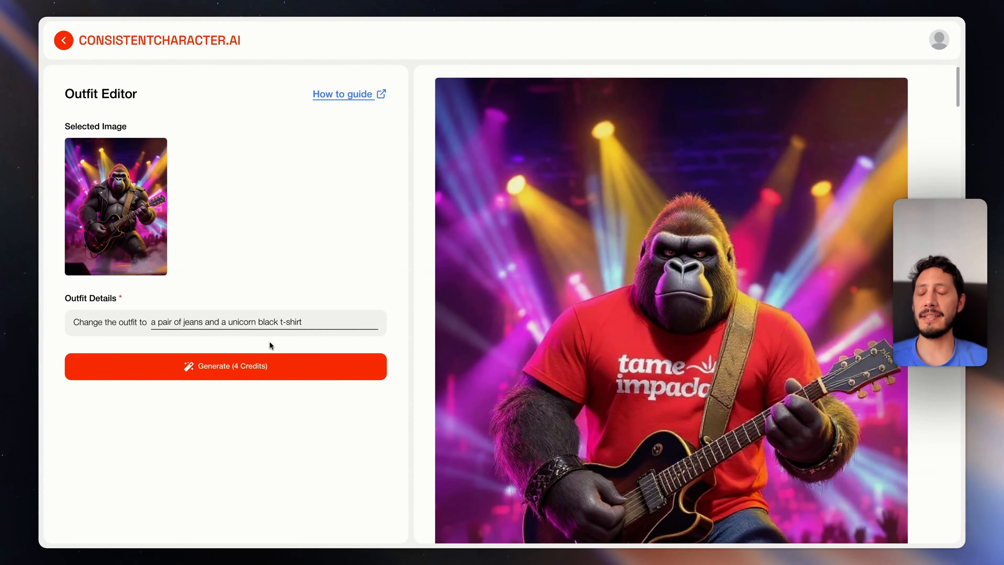
pyautogui.click(269, 368)
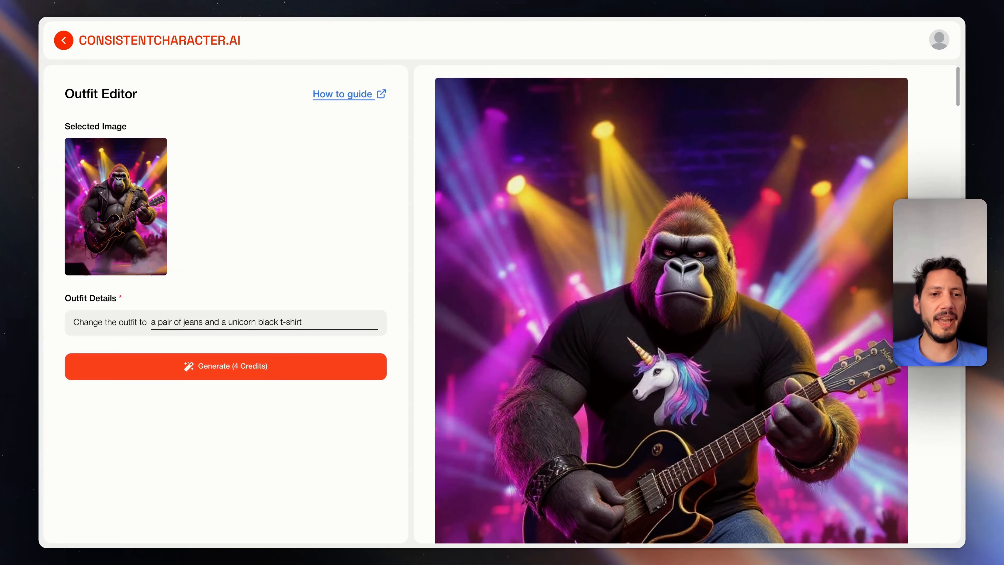
pyautogui.scroll(-3, 714, 353)
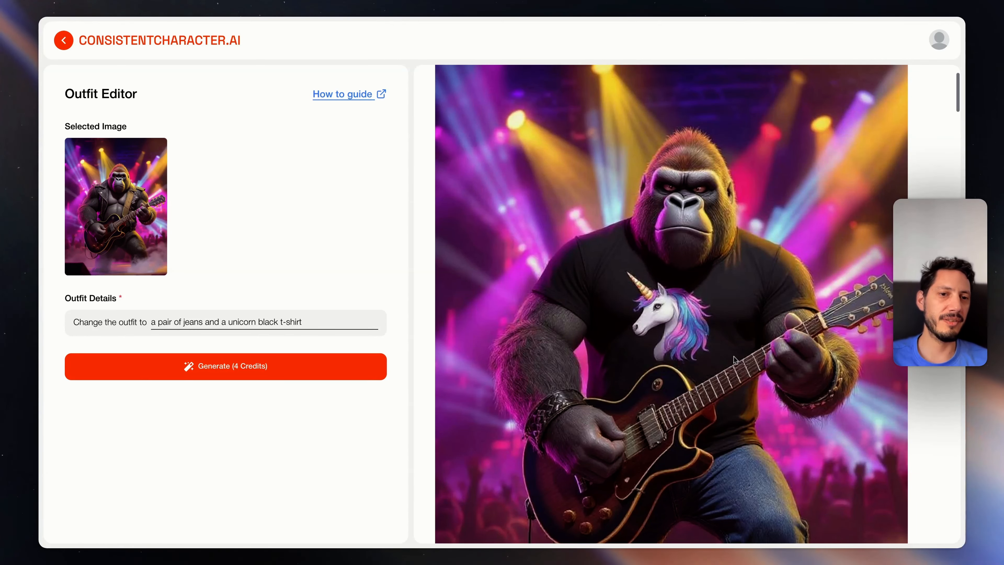
pyautogui.scroll(-3, 733, 357)
pyautogui.scroll(3, 733, 357)
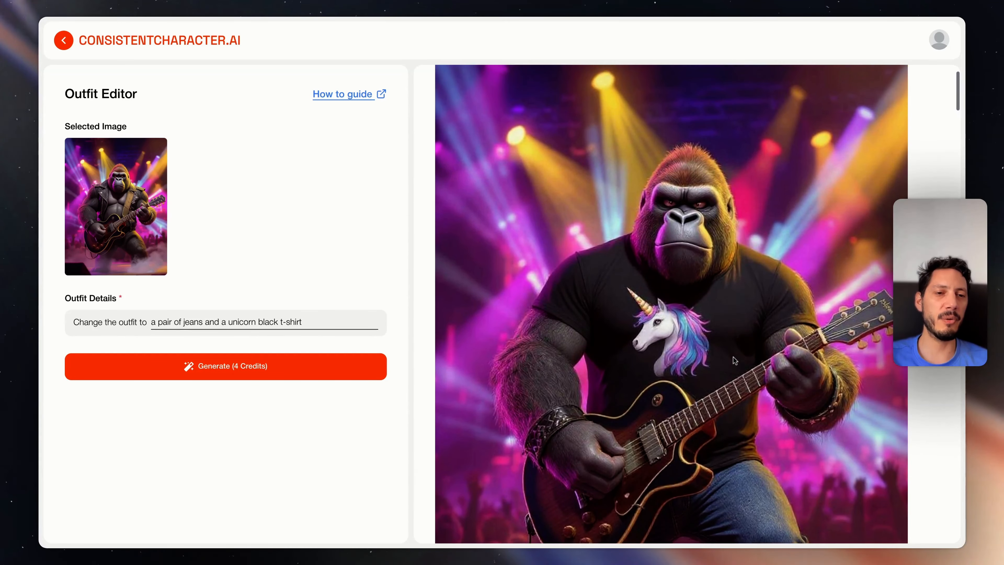
# Return to the Character Turbo images and open the concert-stage gorilla in the Action Editor
pyautogui.click(64, 41)
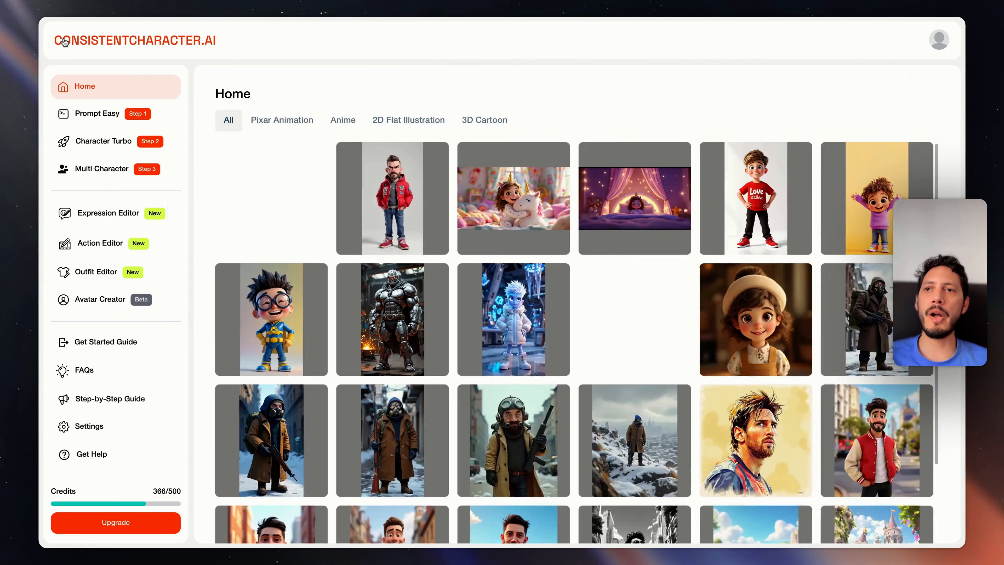
pyautogui.click(260, 187)
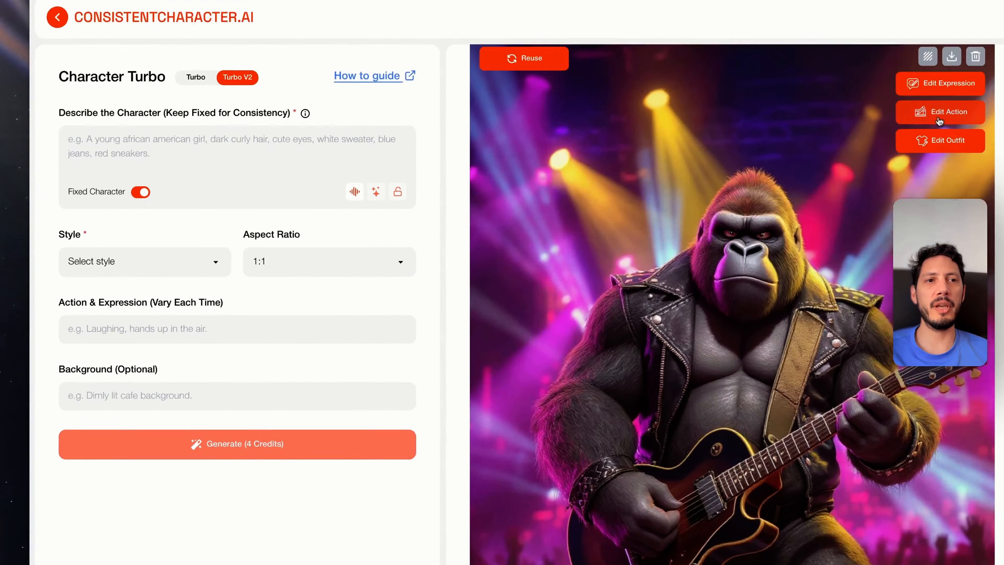
pyautogui.click(858, 131)
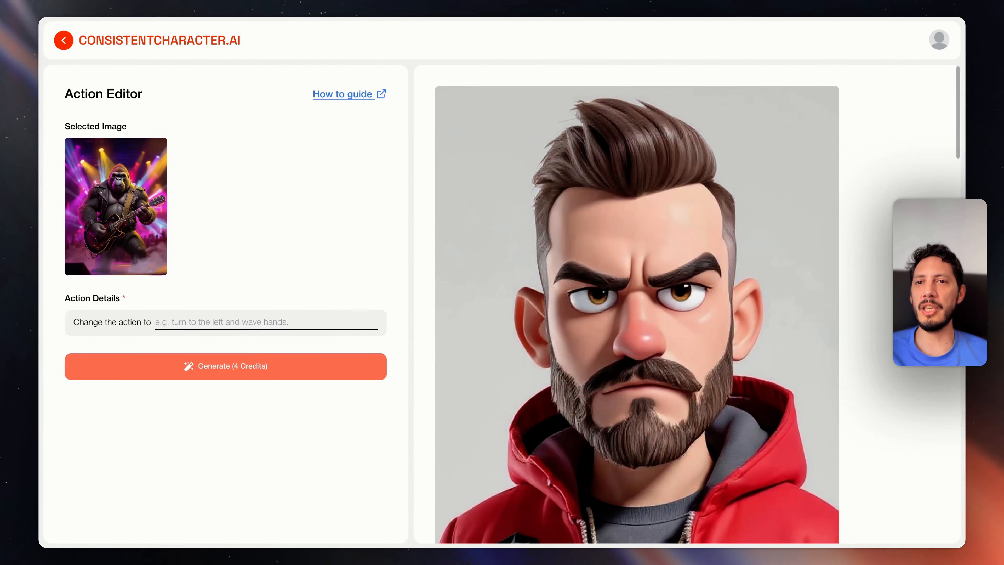
# Set the gorilla's action to "holding the microphone", generate the image and examine it
pyautogui.write('holdin')
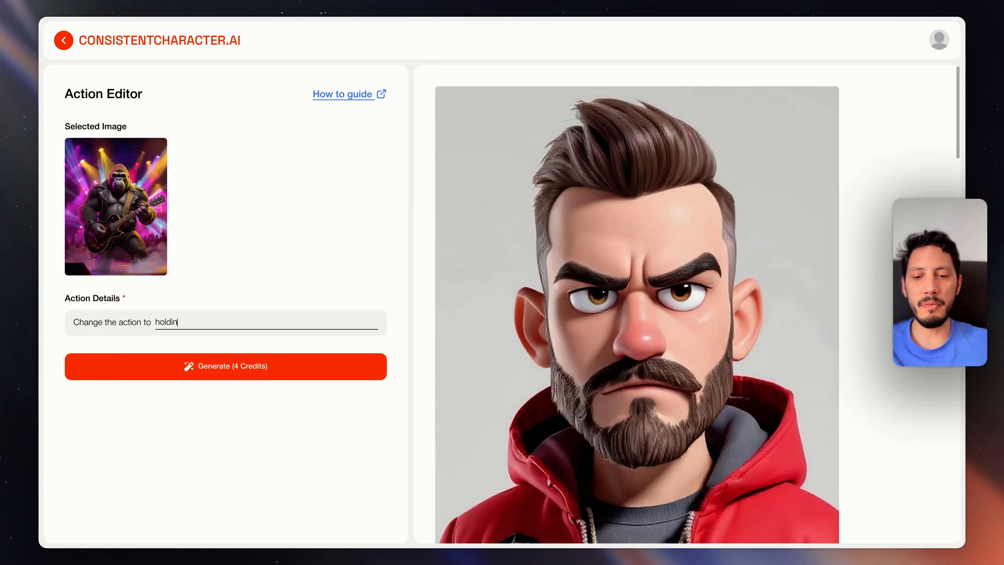
pyautogui.write('g the ')
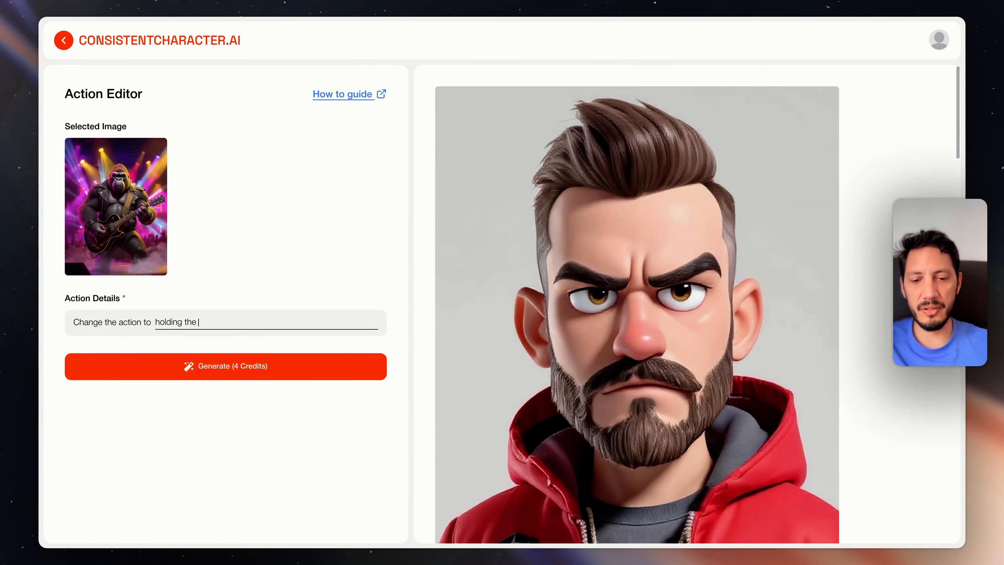
pyautogui.write('microphone')
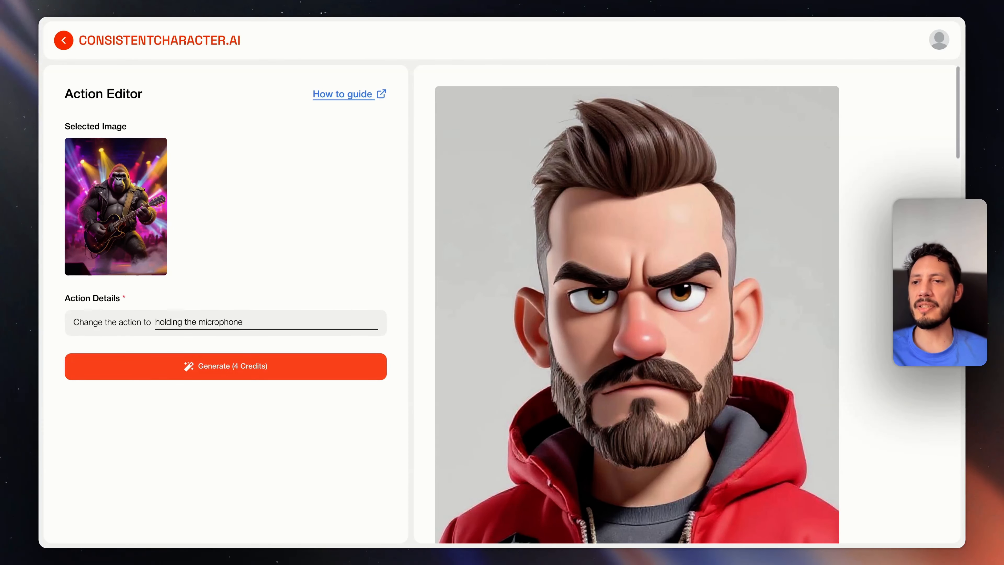
pyautogui.click(226, 366)
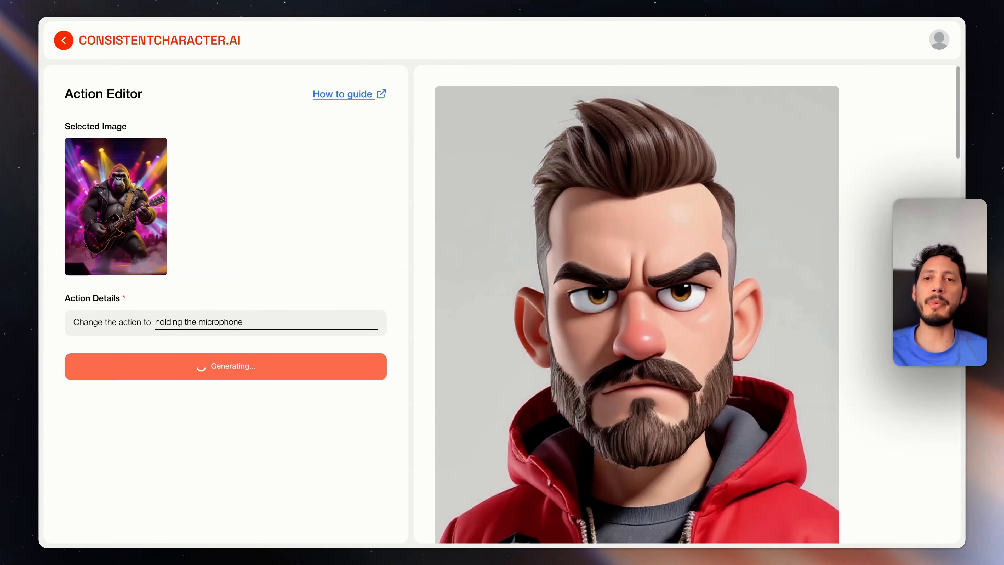
pyautogui.scroll(-3, 669, 394)
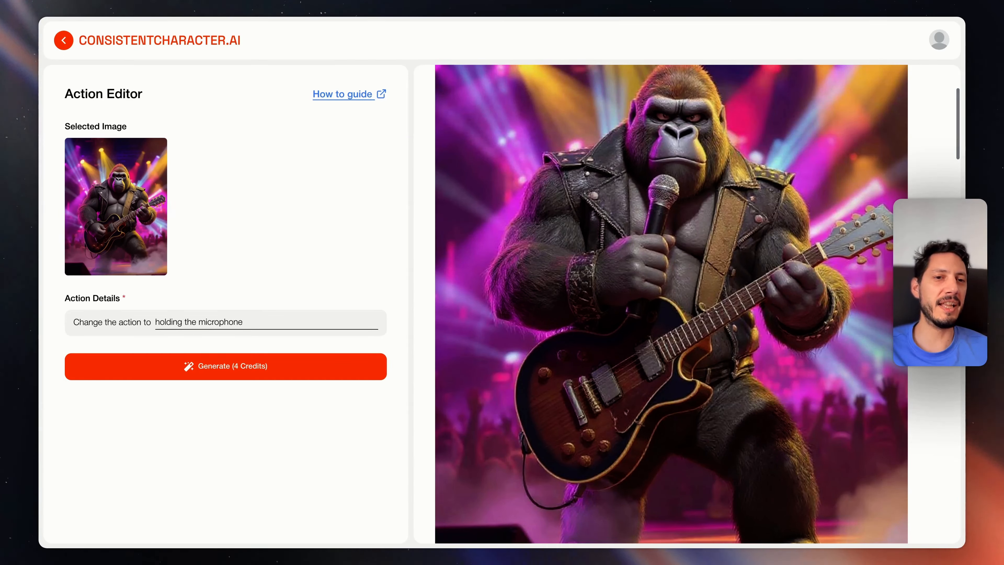
pyautogui.scroll(-4, 702, 242)
pyautogui.scroll(6, 702, 242)
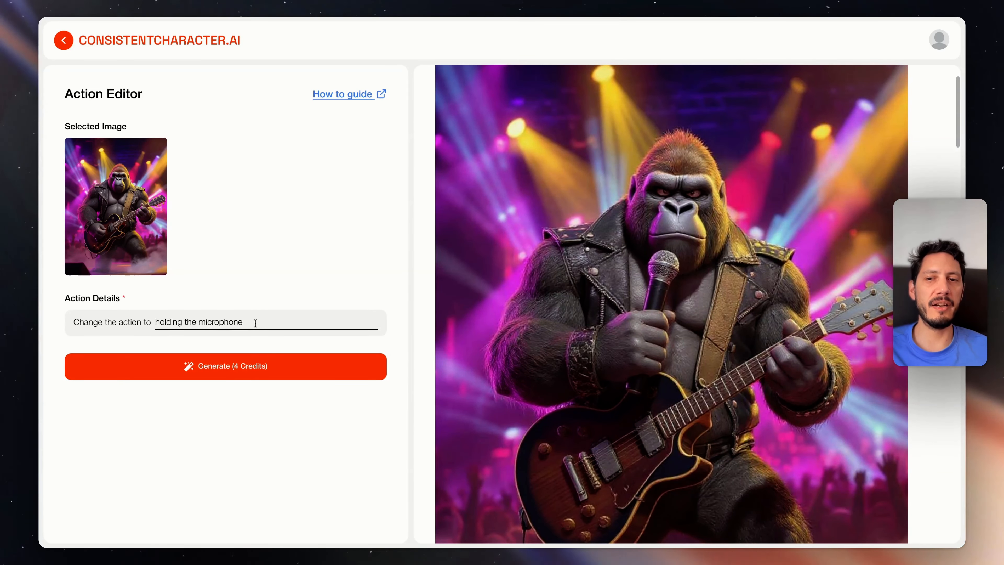
# Replace the action details with "riding a bicycle", generate the new gorilla image and review it
pyautogui.tripleClick(211, 320)
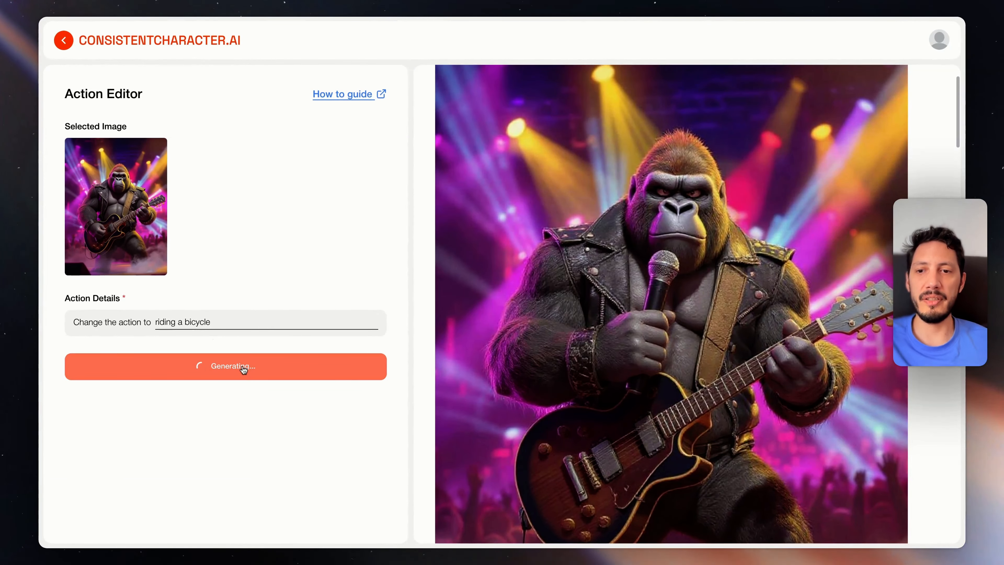
pyautogui.click(240, 365)
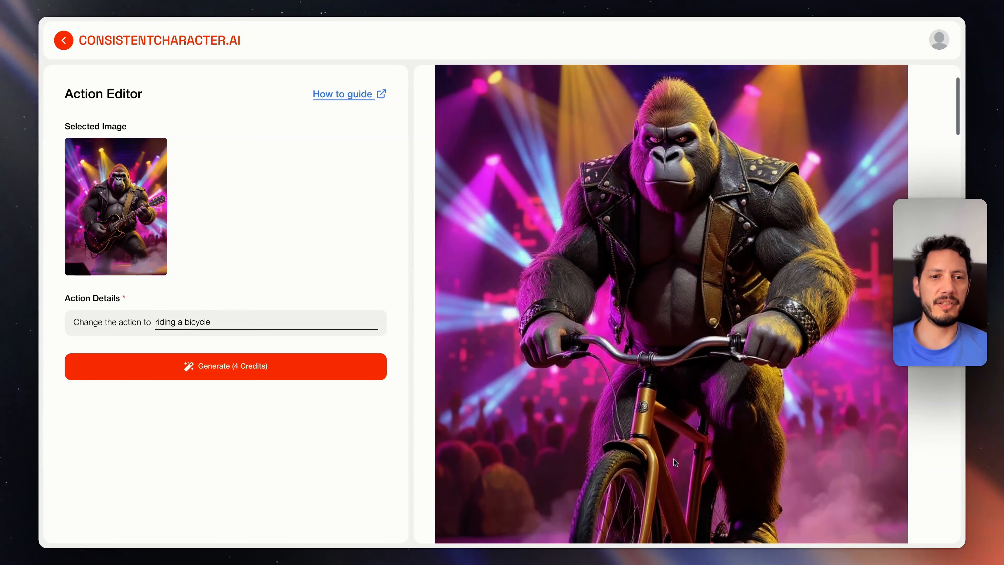
pyautogui.scroll(-5, 674, 459)
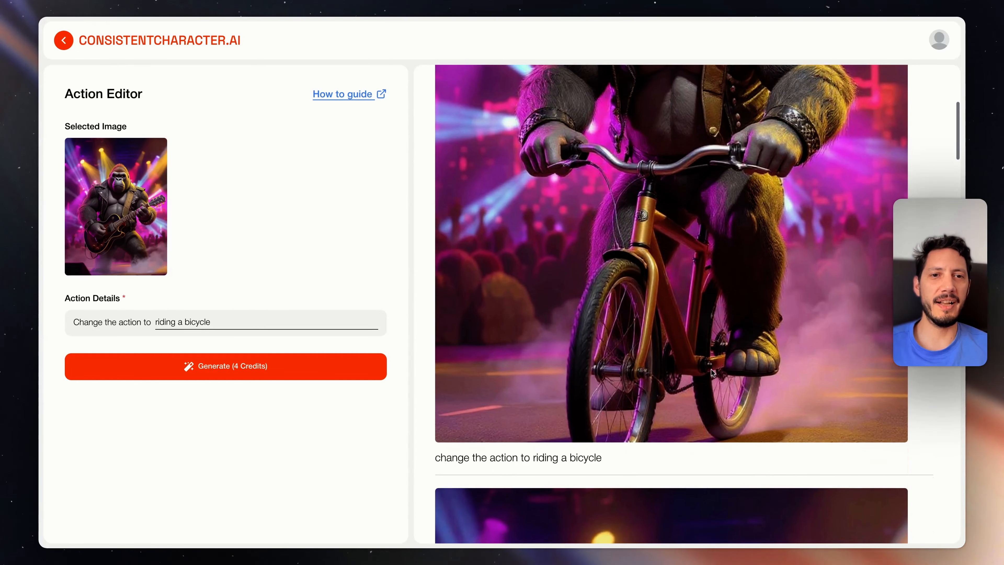
pyautogui.scroll(5, 713, 372)
pyautogui.scroll(-5, 713, 373)
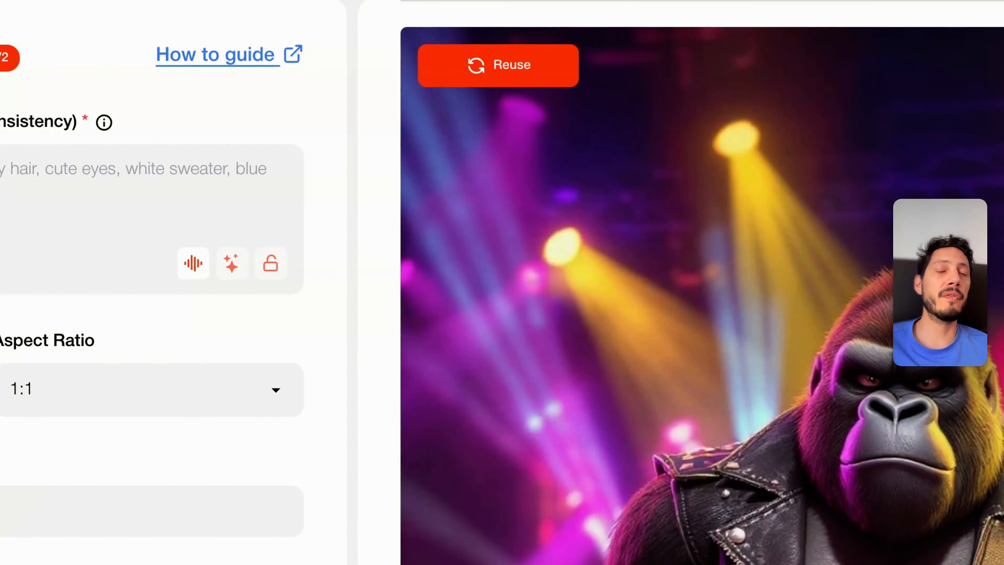
# Reuse the prompt and settings of the guitar-playing gorilla on the concert stage for a new image
pyautogui.click(516, 68)
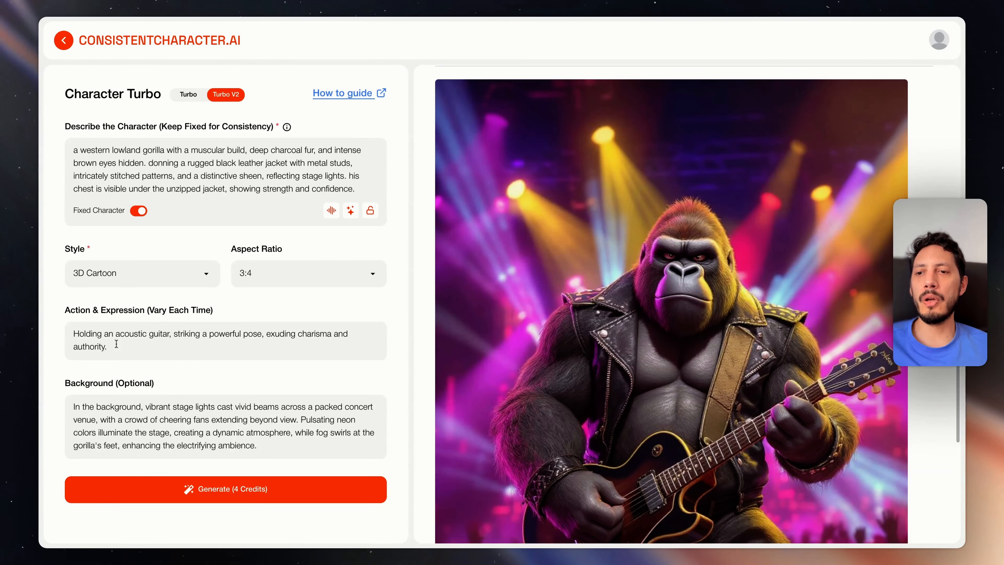
pyautogui.moveTo(534, 327)
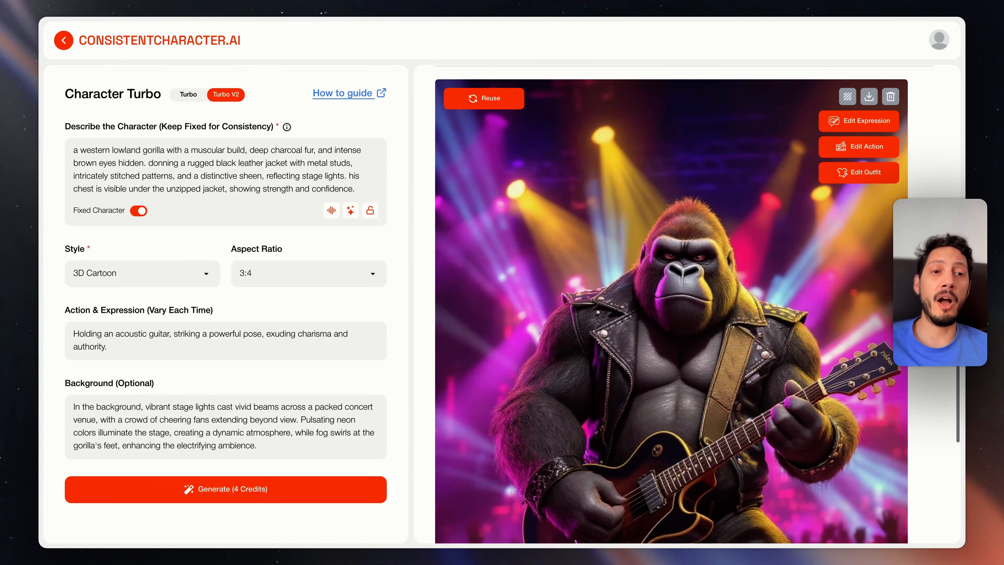
pyautogui.scroll(-2, 672, 304)
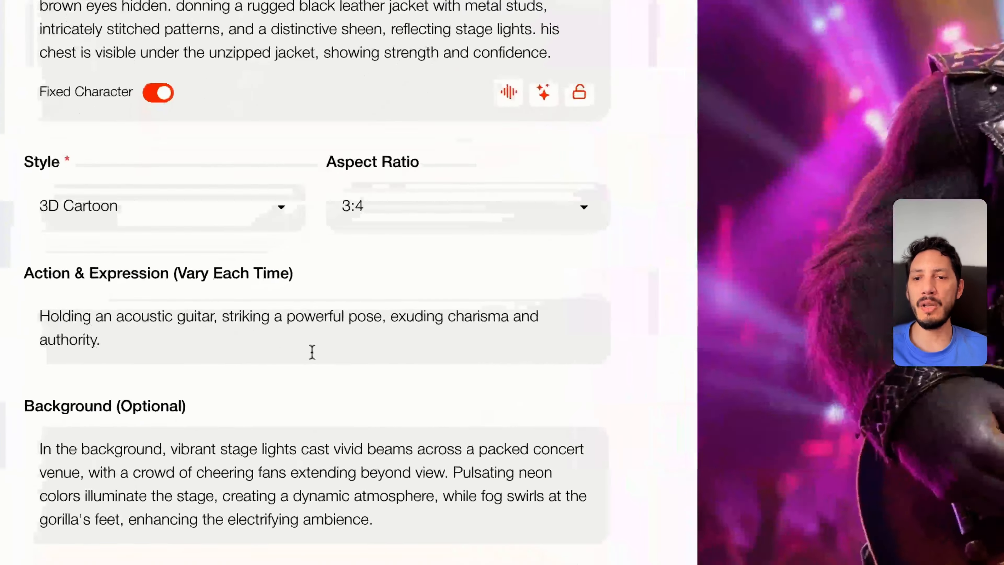
# Replace "Holding an acoustic guitar," with "Playing the drums," in the action description and generate the image
pyautogui.moveTo(217, 316); pyautogui.dragTo(35, 318)
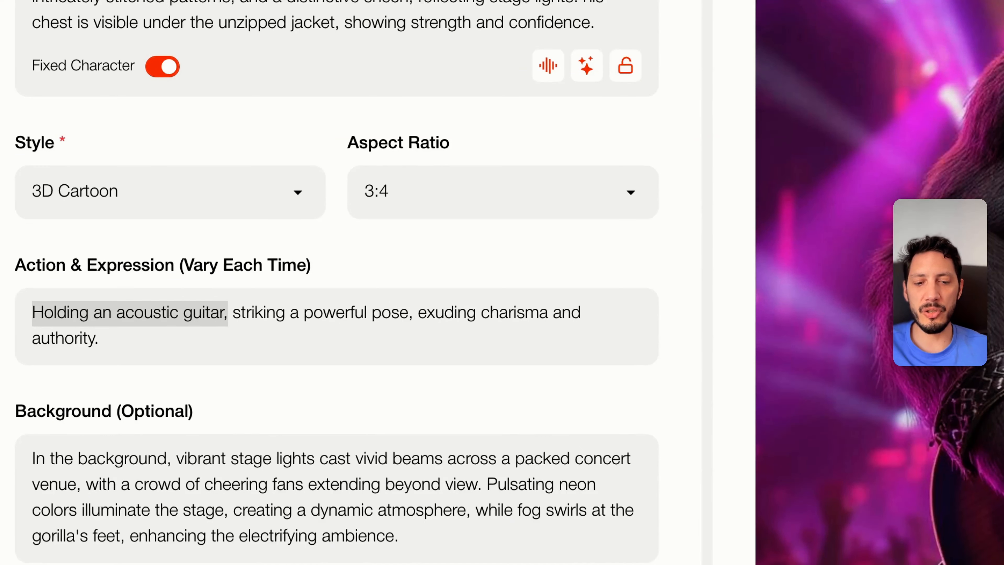
pyautogui.write('Playing the drums')
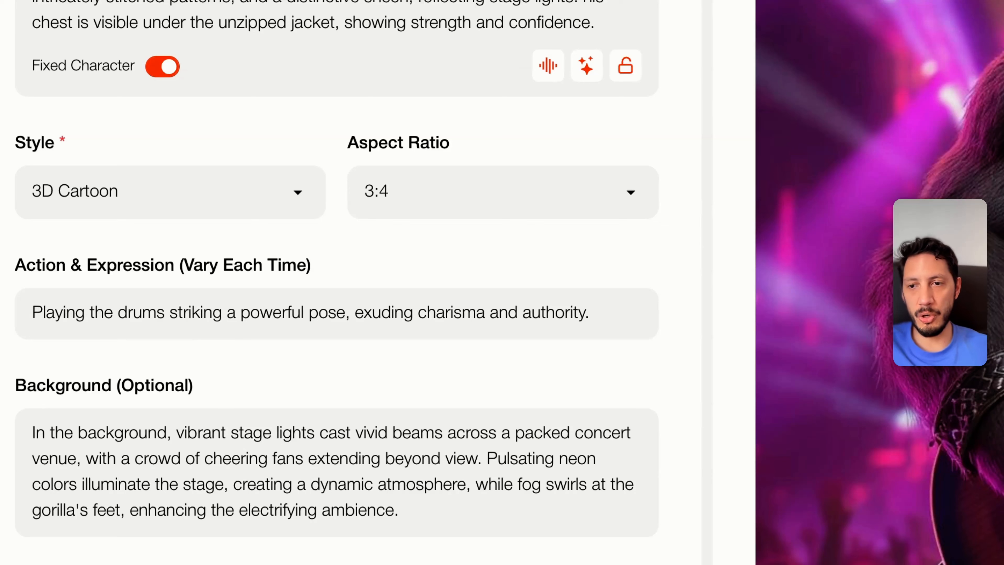
pyautogui.write(',')
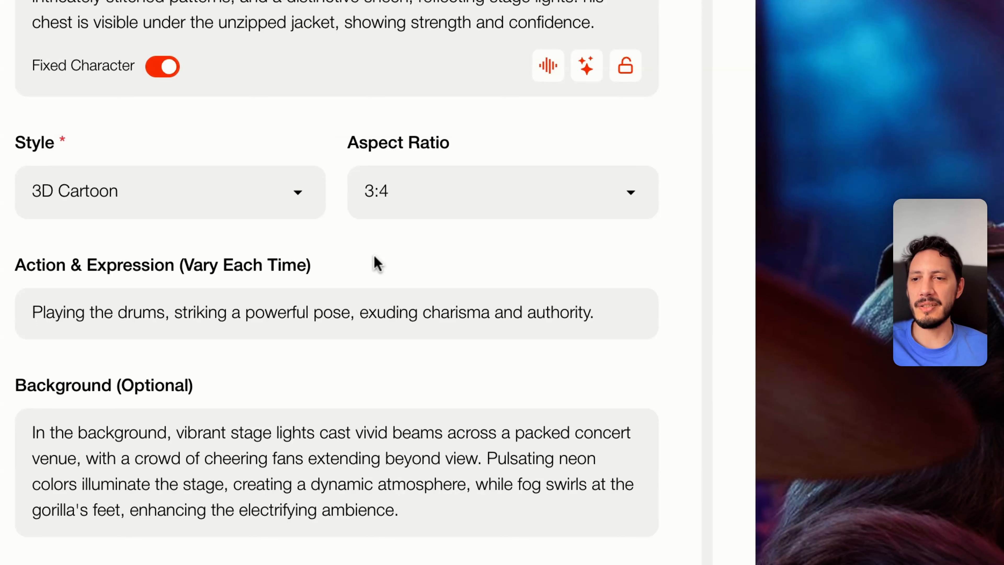
# Change the rest of the action description after "Playing the drums," to "joyfully, exuding charisma and happiness."
pyautogui.click(176, 311)
pyautogui.press('shift+super+Right')
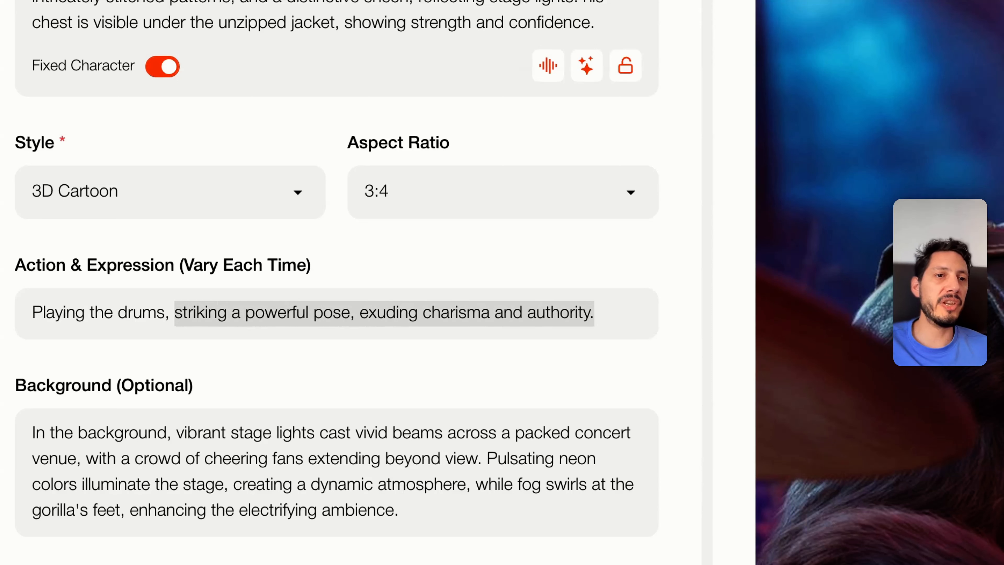
pyautogui.doubleClick(197, 315)
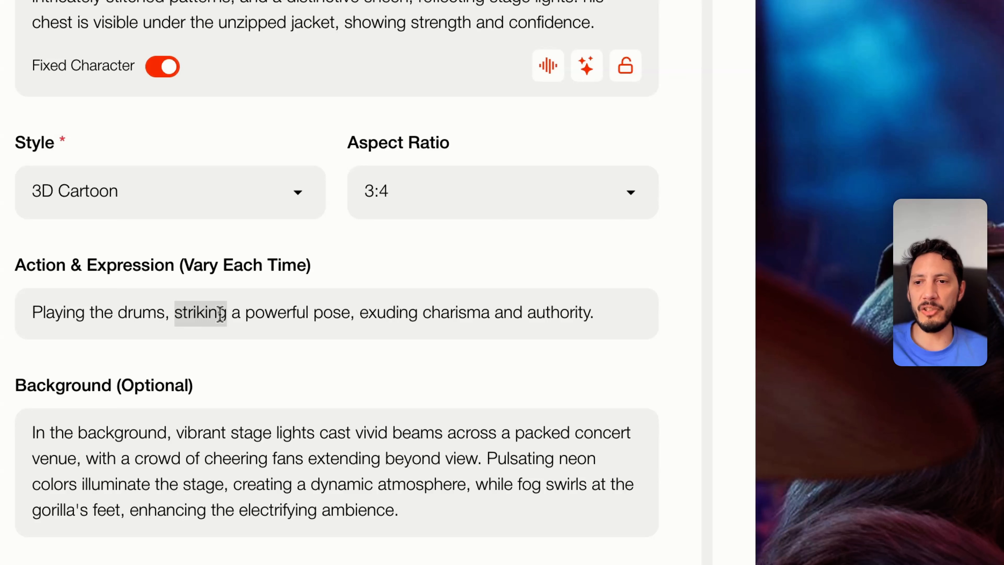
pyautogui.moveTo(354, 311); pyautogui.dragTo(32, 311)
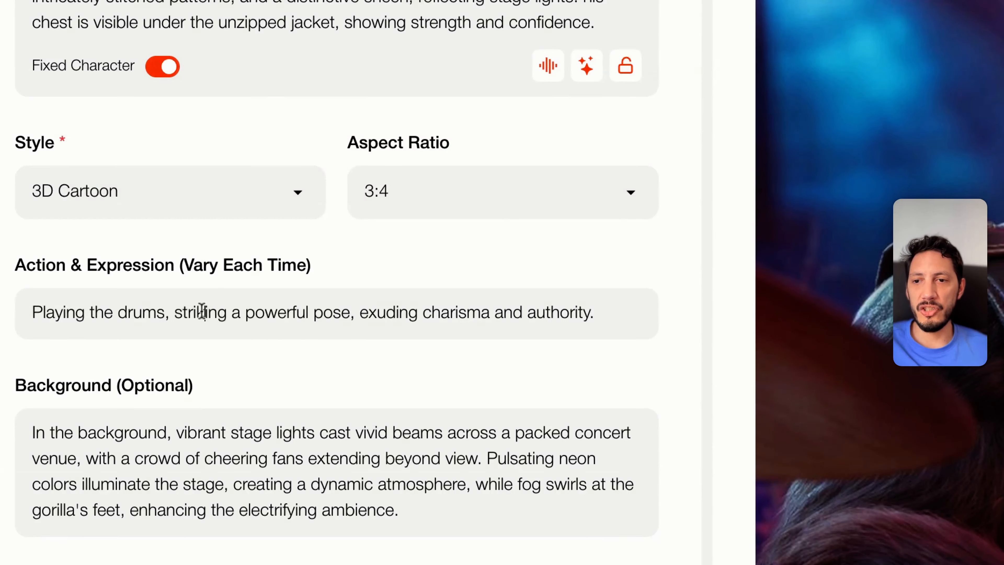
pyautogui.doubleClick(202, 312)
pyautogui.write('jo')
pyautogui.doubleClick(463, 315)
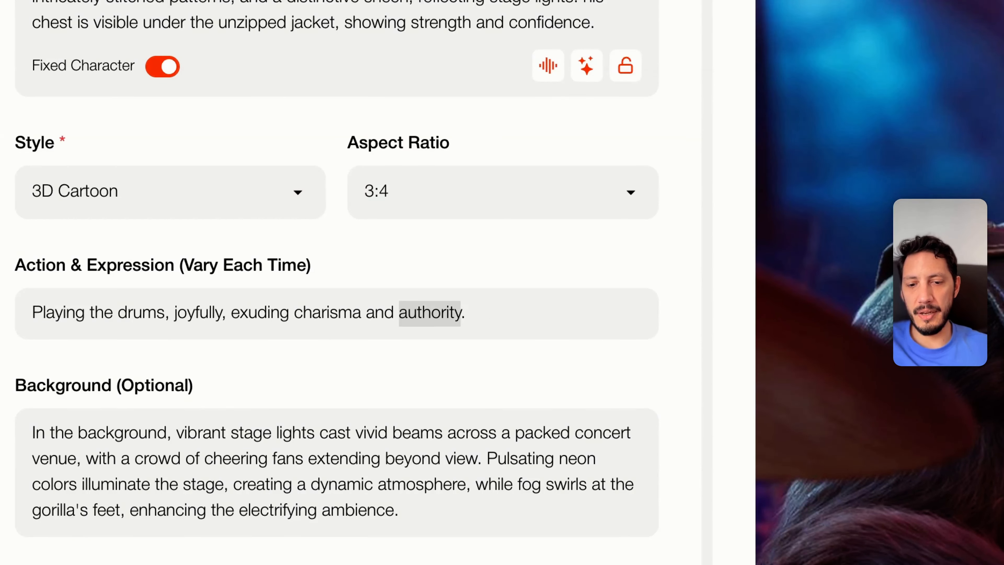
pyautogui.write('happiness')
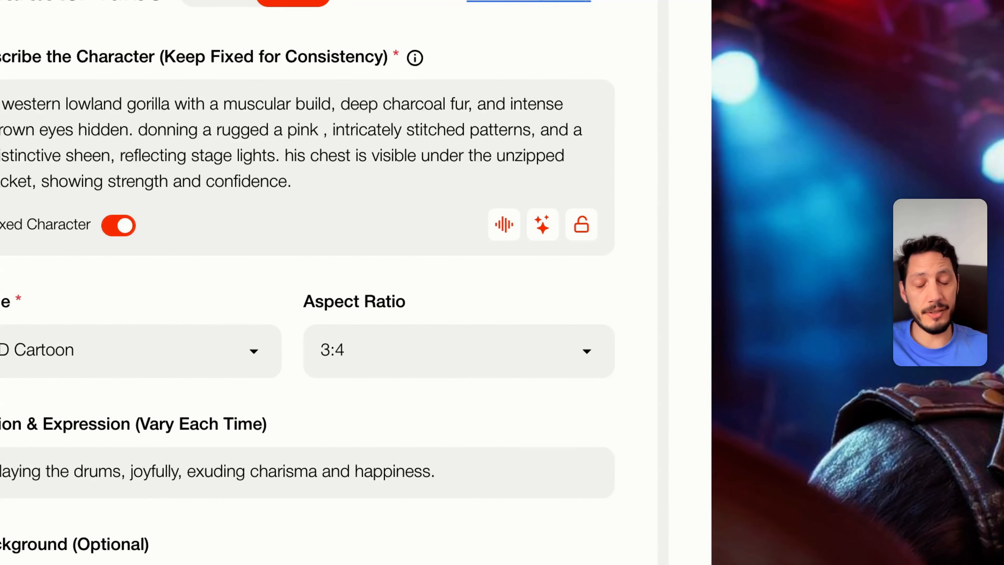
# Change the leather jacket in the character description to "a pink unicorn t-shirt" and remove the stitched-patterns and sheen wording
pyautogui.write('unico')
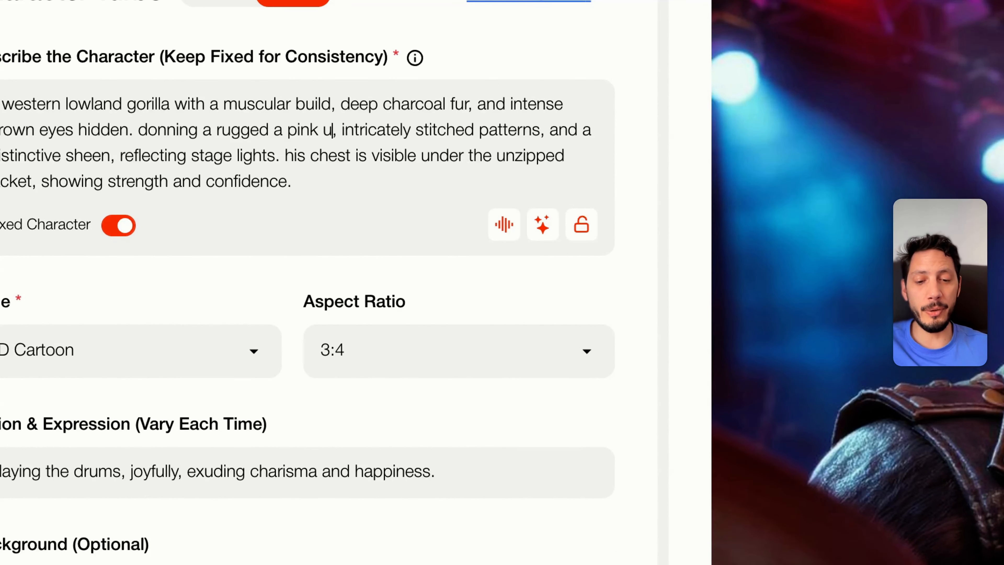
pyautogui.write('rn t-shirt')
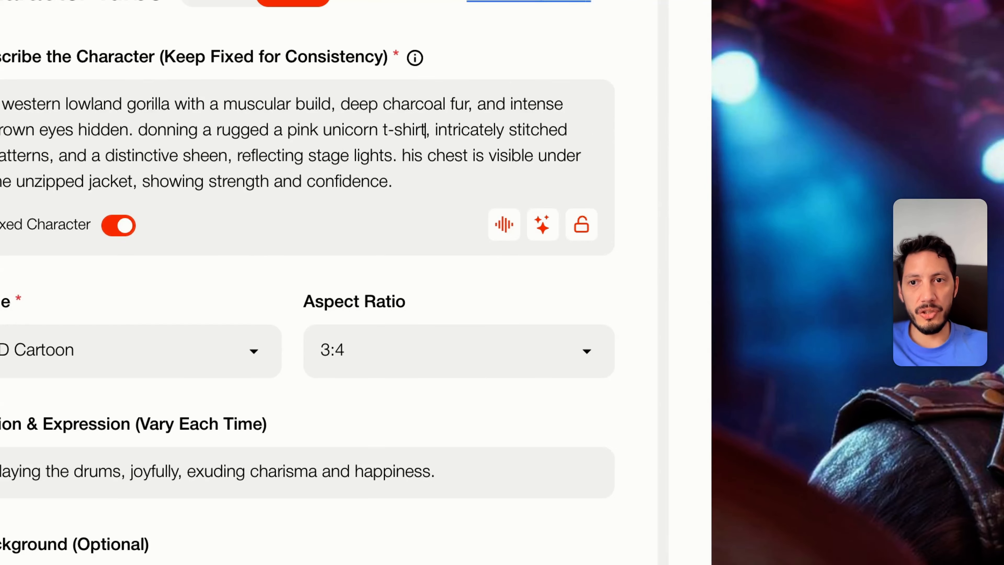
pyautogui.moveTo(435, 130); pyautogui.dragTo(251, 156)
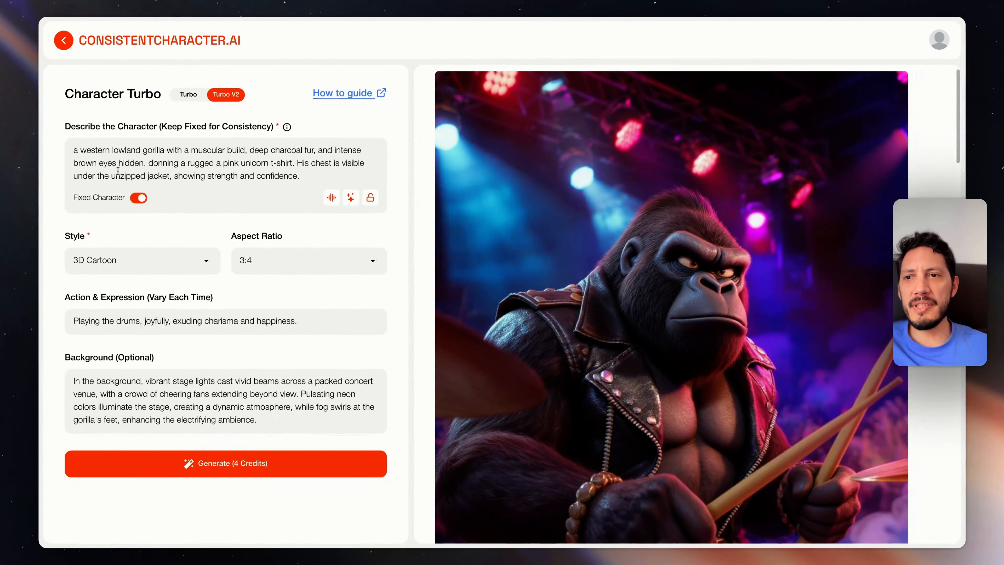
# Replace "unzipped jacket" with "ripped t-shirt" in the character description
pyautogui.doubleClick(121, 176)
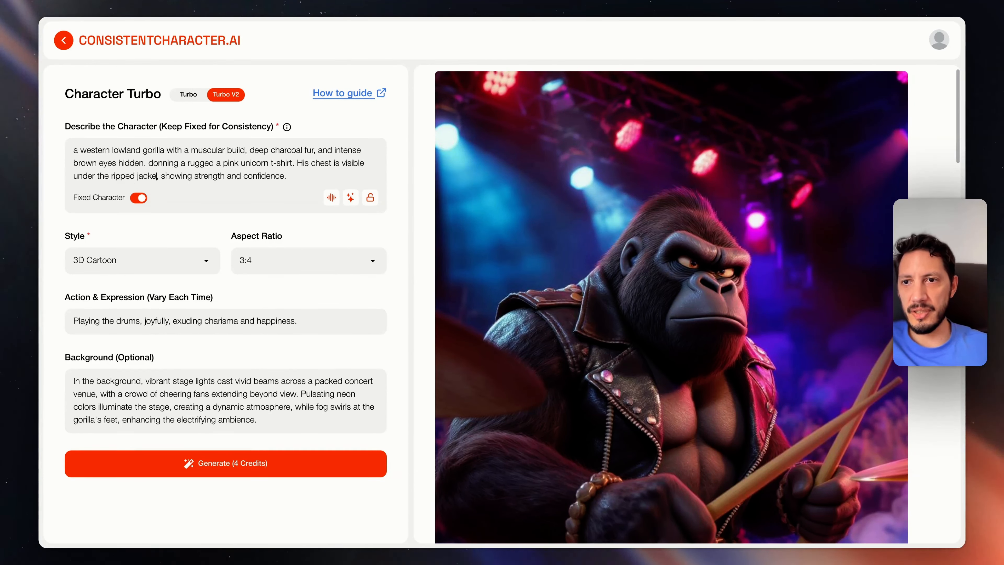
pyautogui.press('BackSpace')
pyautogui.press('BackSpace')
pyautogui.press('BackSpace')
pyautogui.press('BackSpace')
pyautogui.press('BackSpace')
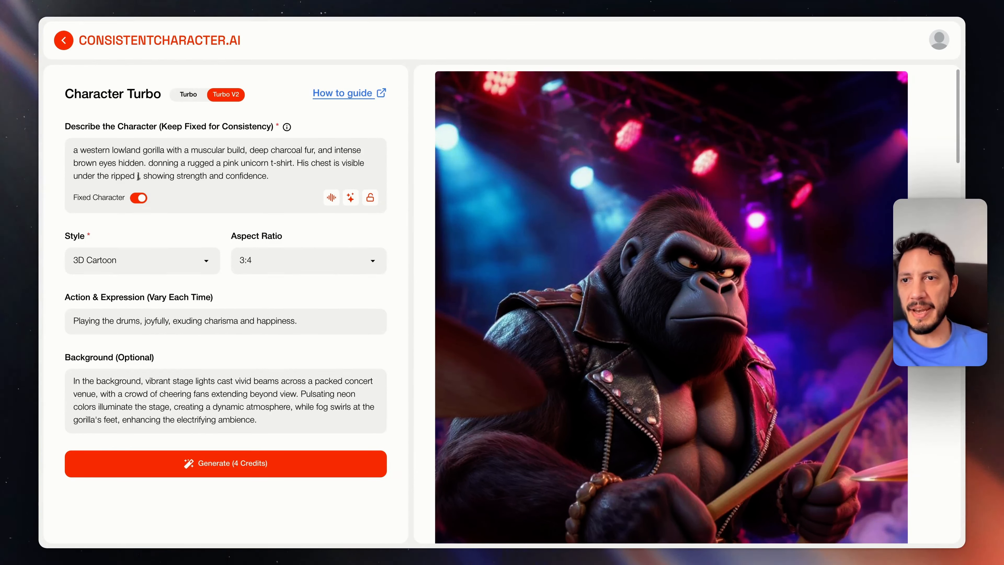
pyautogui.write('t-shirt')
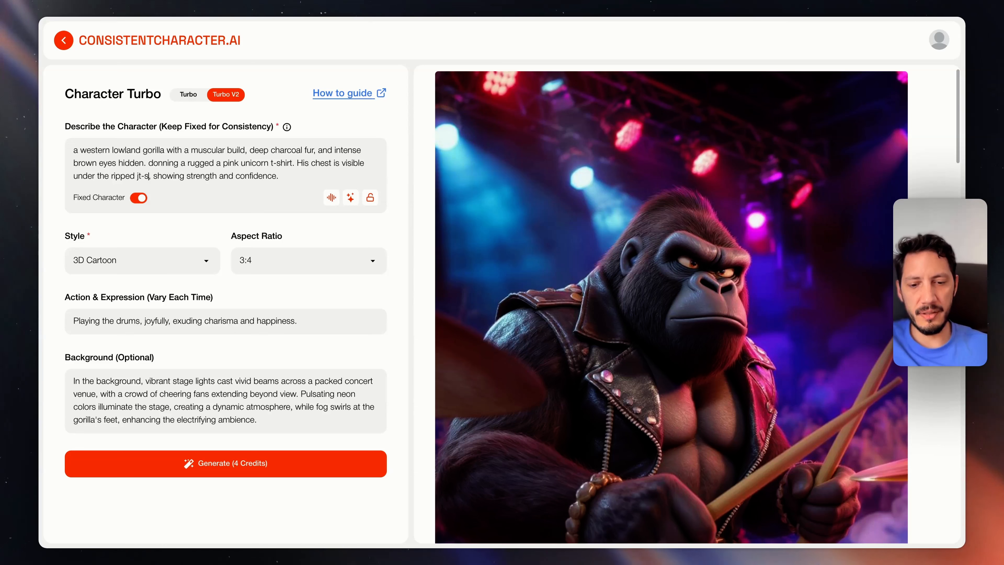
pyautogui.press('BackSpace')
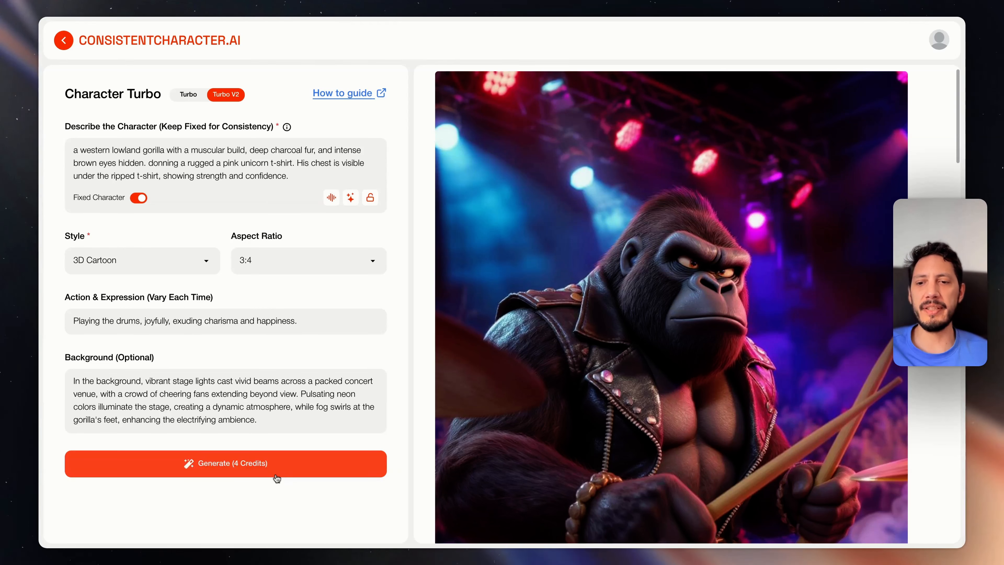
# Generate the drumming gorilla in the pink t-shirt and examine the new image
pyautogui.click(275, 473)
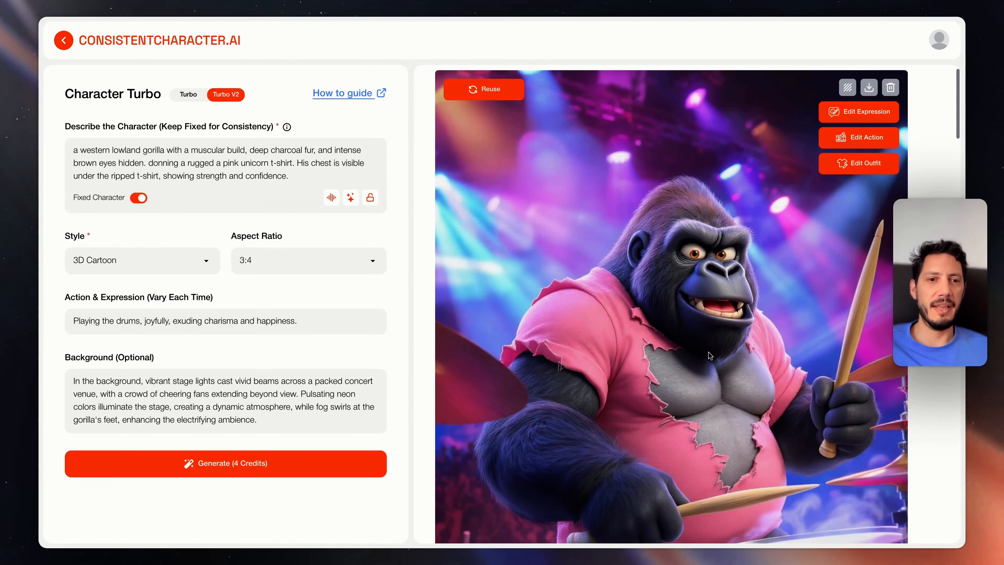
pyautogui.scroll(-2, 710, 356)
pyautogui.scroll(2, 711, 356)
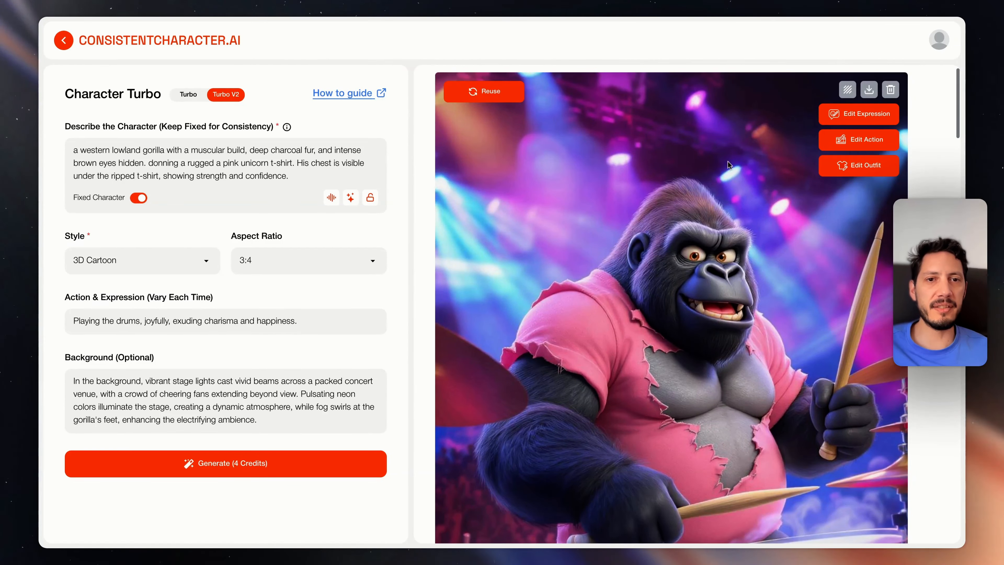
pyautogui.scroll(-1, 784, 215)
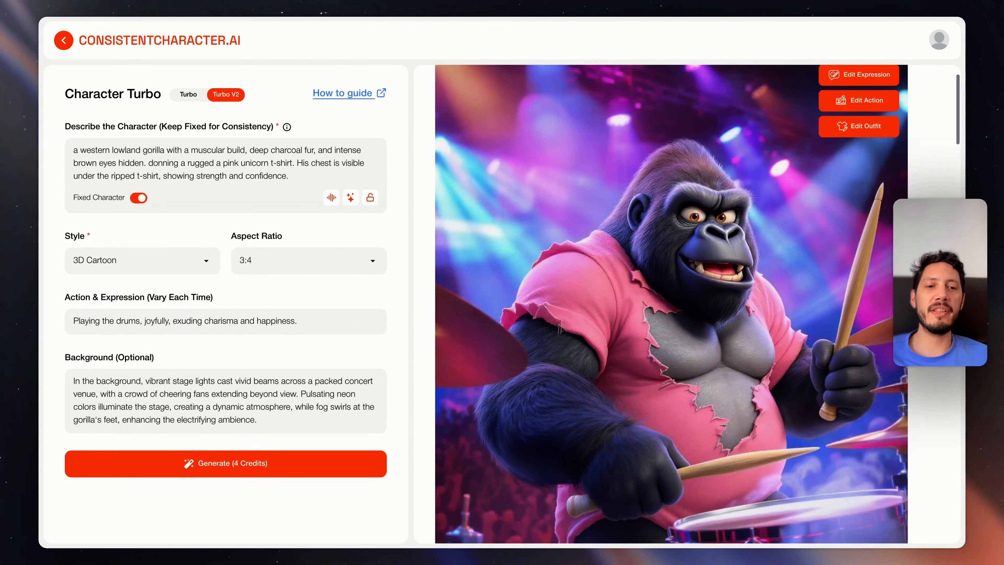
pyautogui.scroll(-3, 768, 211)
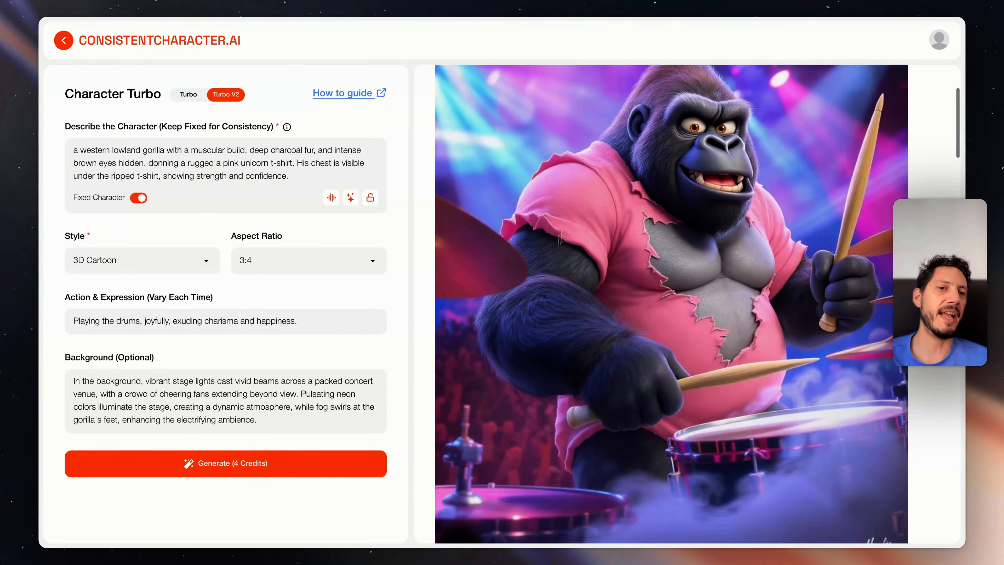
pyautogui.scroll(4, 734, 273)
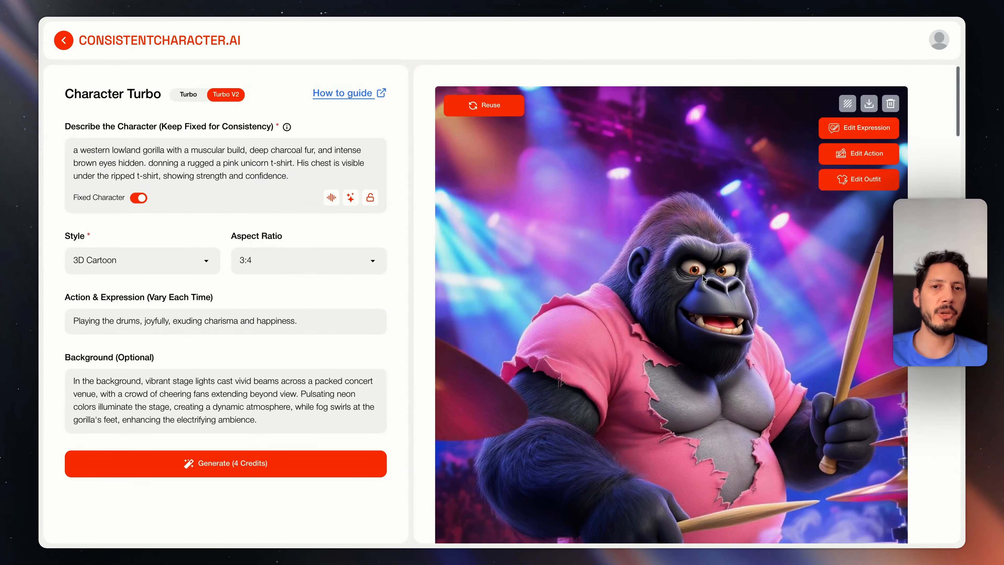
# In Prompt Easy, describe "A female cheetah, shes a singer, she uses a denim shirt and a pair of leather pants" and enhance the prompt
pyautogui.click(64, 41)
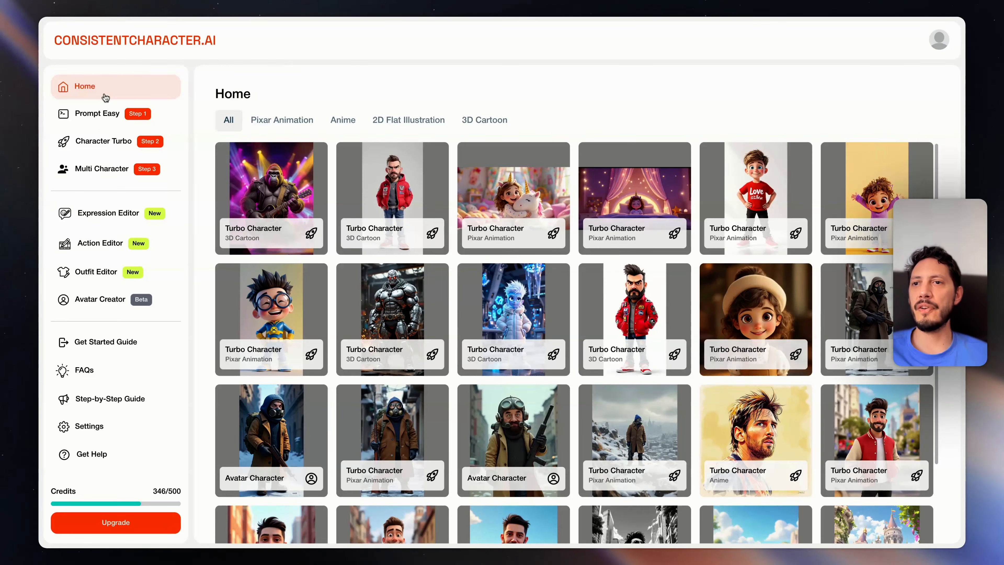
pyautogui.click(103, 111)
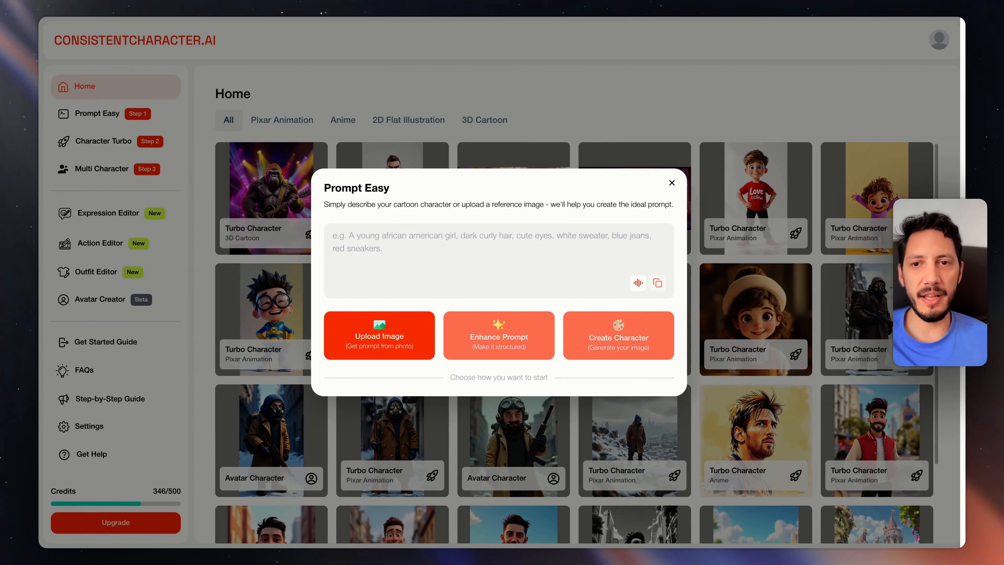
pyautogui.write('A female ch')
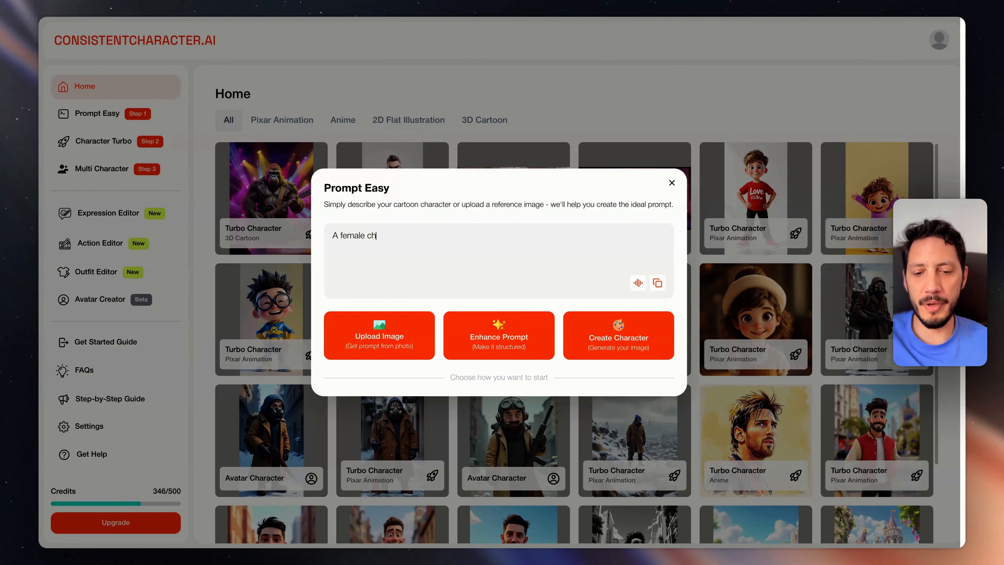
pyautogui.write('eetah, shes a singer, she uses')
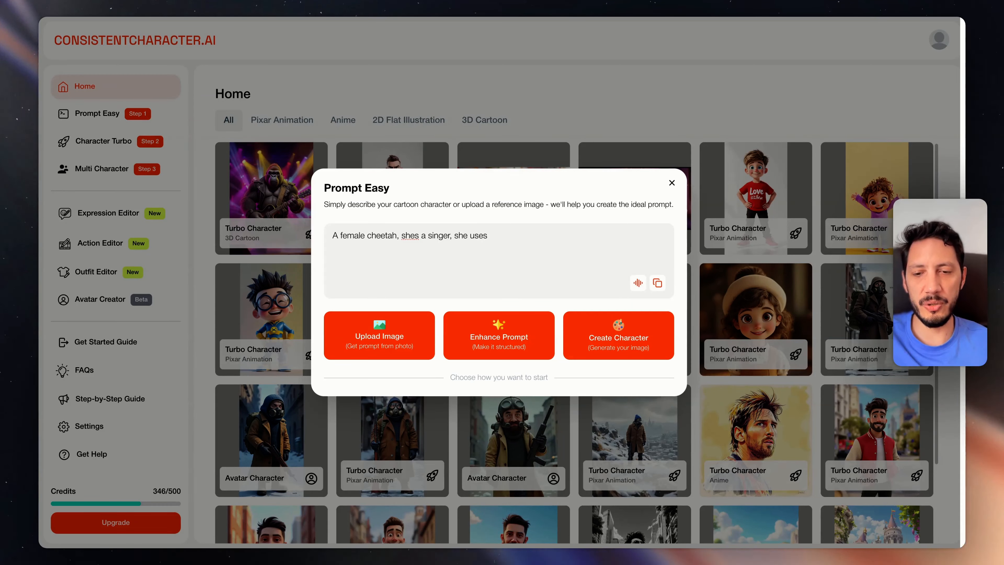
pyautogui.write(' jeans and')
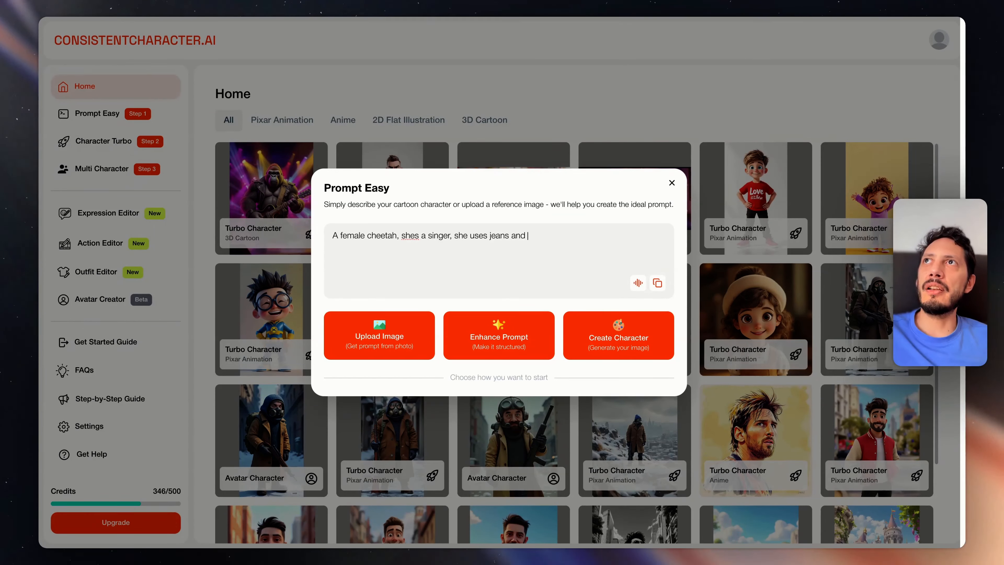
pyautogui.press('BackSpace')
pyautogui.press('BackSpace')
pyautogui.press('BackSpace')
pyautogui.press('BackSpace')
pyautogui.press('BackSpace')
pyautogui.press('BackSpace')
pyautogui.press('BackSpace')
pyautogui.press('BackSpace')
pyautogui.press('BackSpace')
pyautogui.write('a denim shirt')
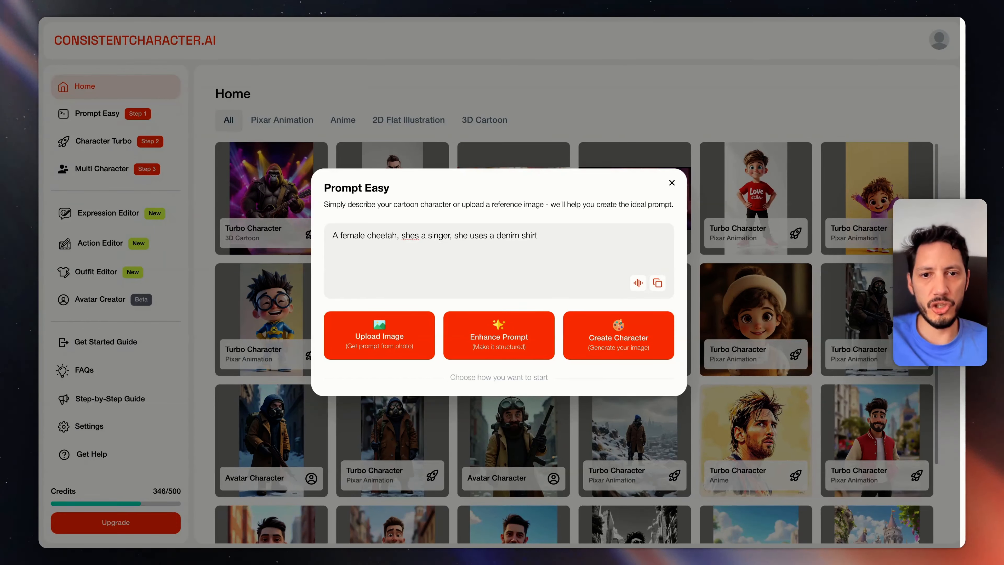
pyautogui.write(' and')
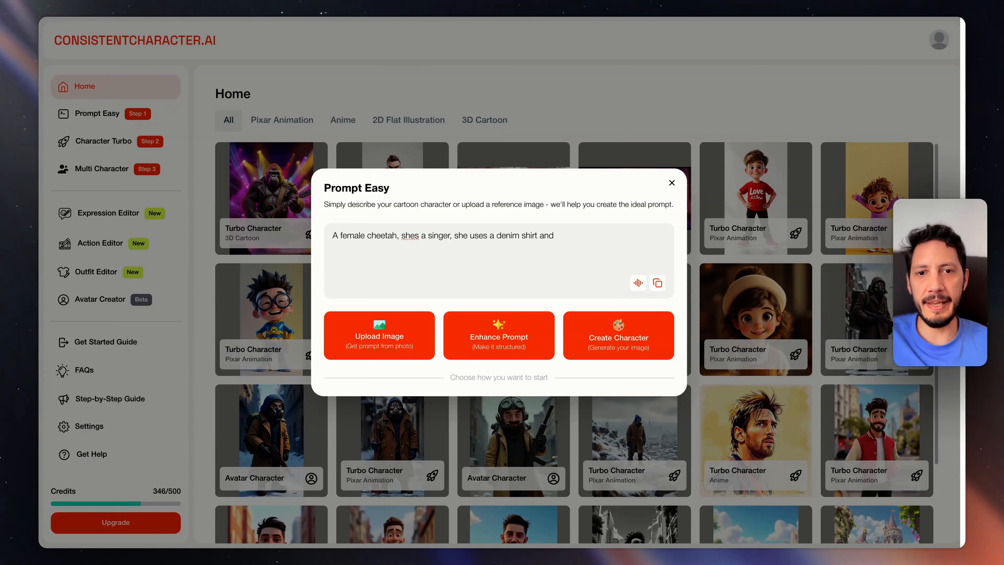
pyautogui.write(' a pair of leather pants')
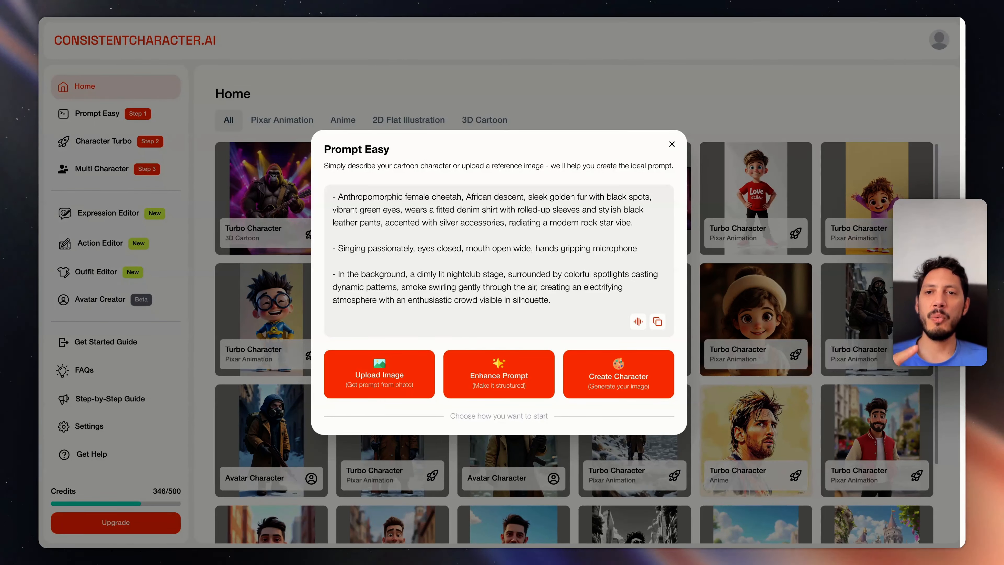
# Create the cheetah character as a 3:4 3D Cartoon, replace its background with the gorilla's concert-venue background, and generate the image
pyautogui.click(618, 373)
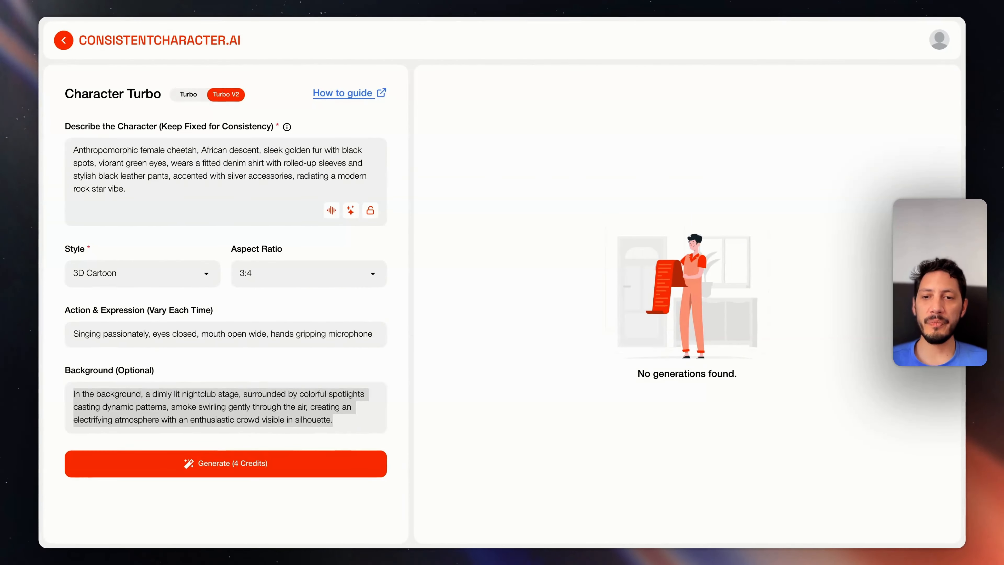
pyautogui.press('super+v')
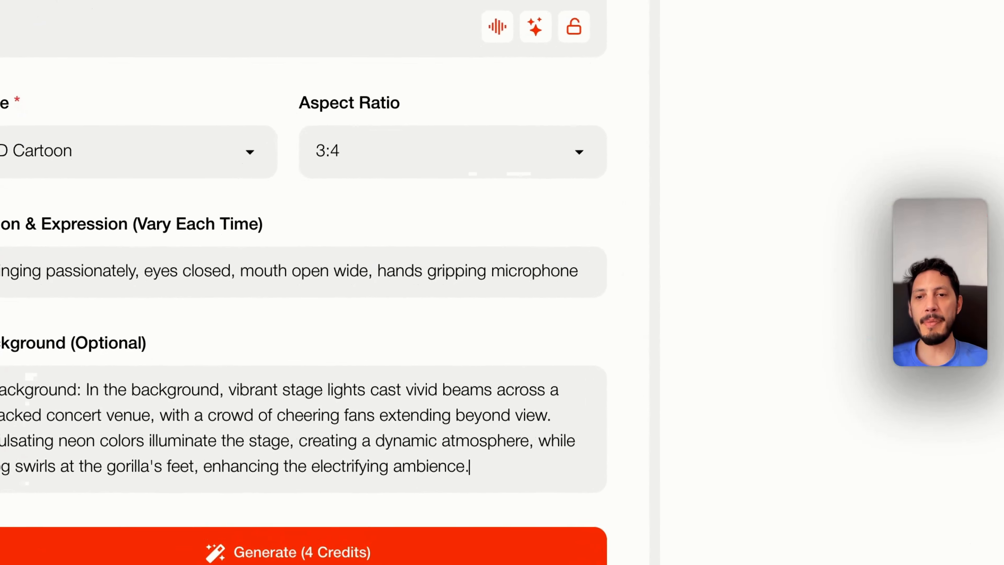
pyautogui.click(251, 553)
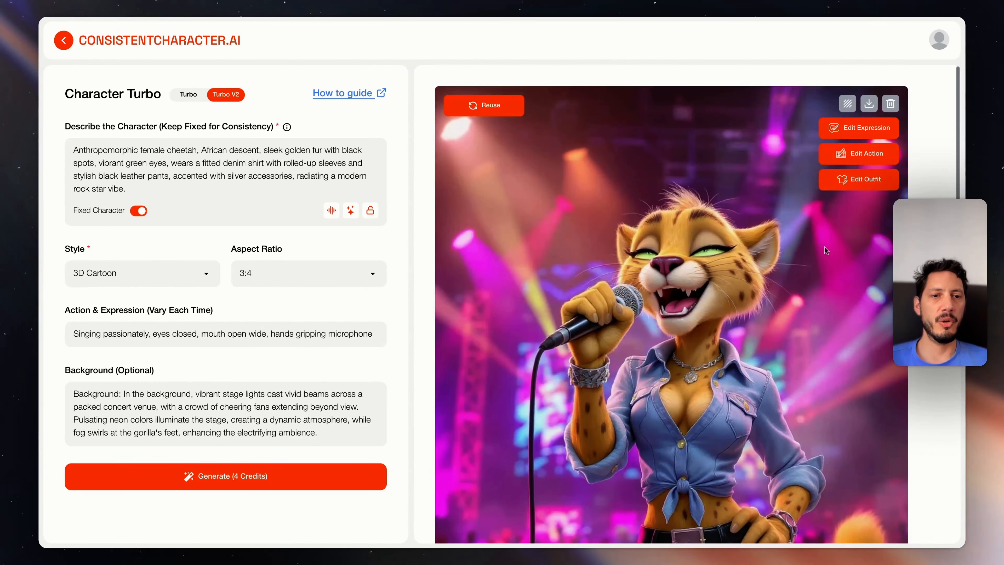
# Download the cheetah singer image and look through the existing drumming gorilla images
pyautogui.click(870, 106)
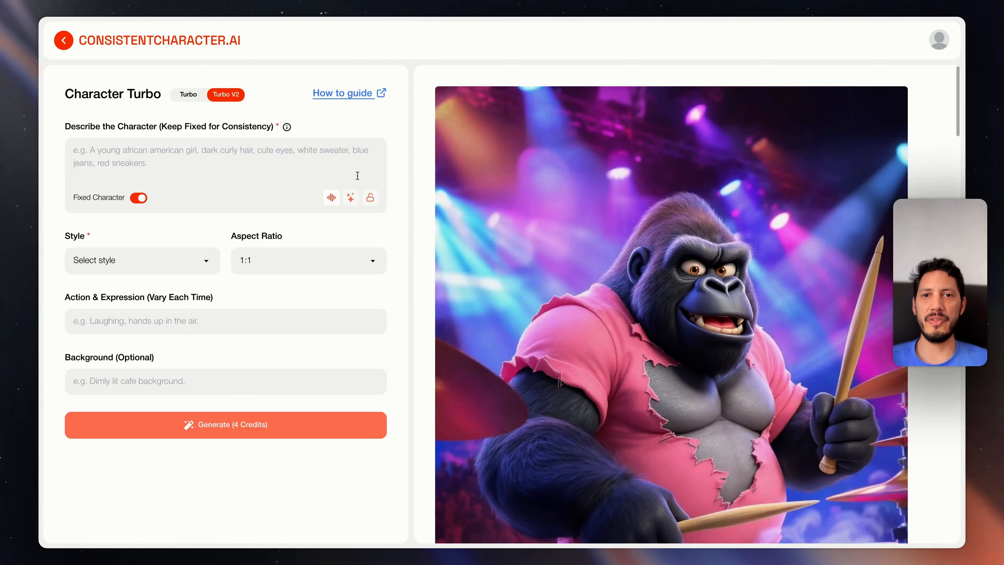
pyautogui.scroll(-20, 865, 126)
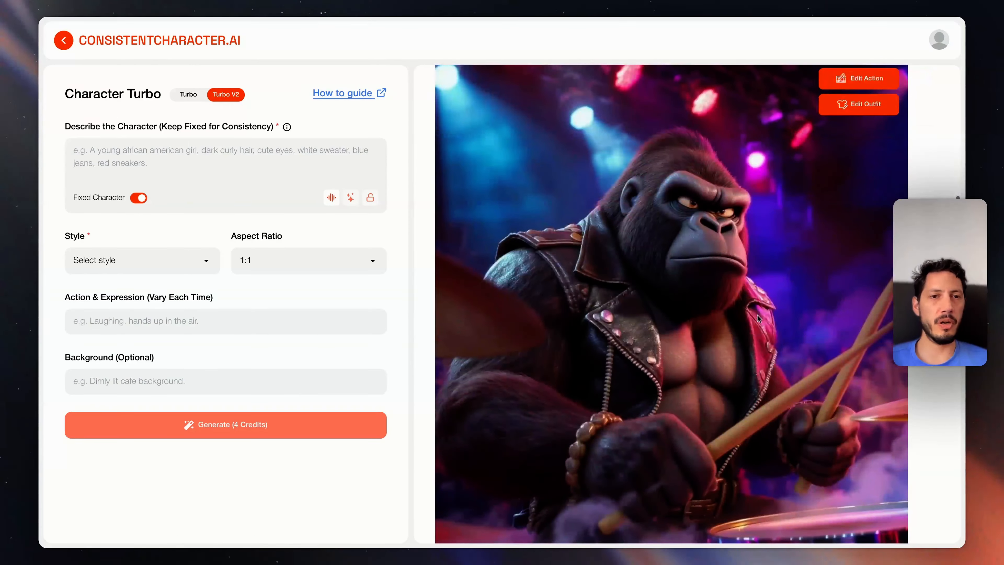
pyautogui.scroll(1, 865, 125)
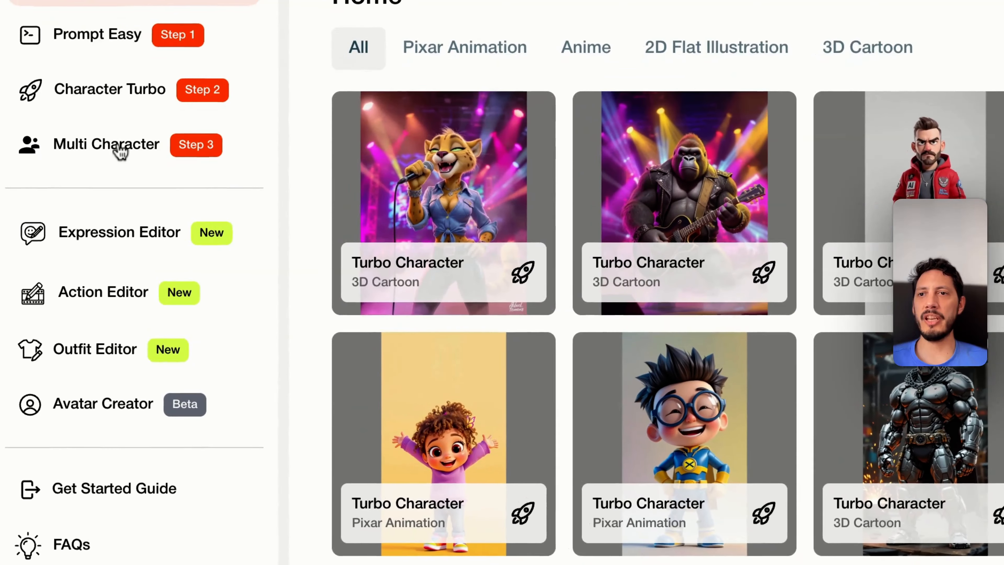
# Start a Multi Character scene with the cheetah singer and gorilla guitarist images, naming the characters "brenda" and "tom"
pyautogui.click(109, 173)
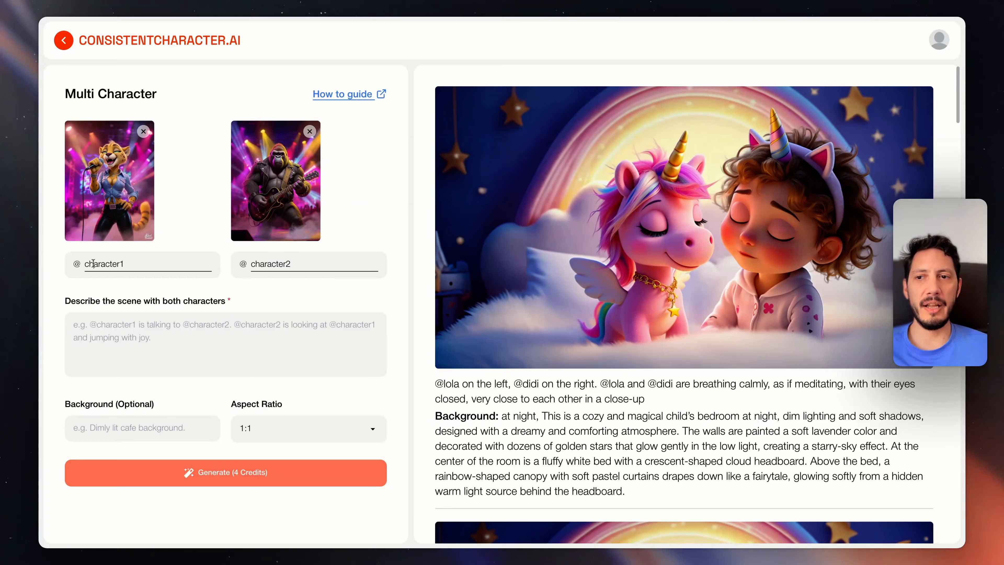
pyautogui.doubleClick(94, 263)
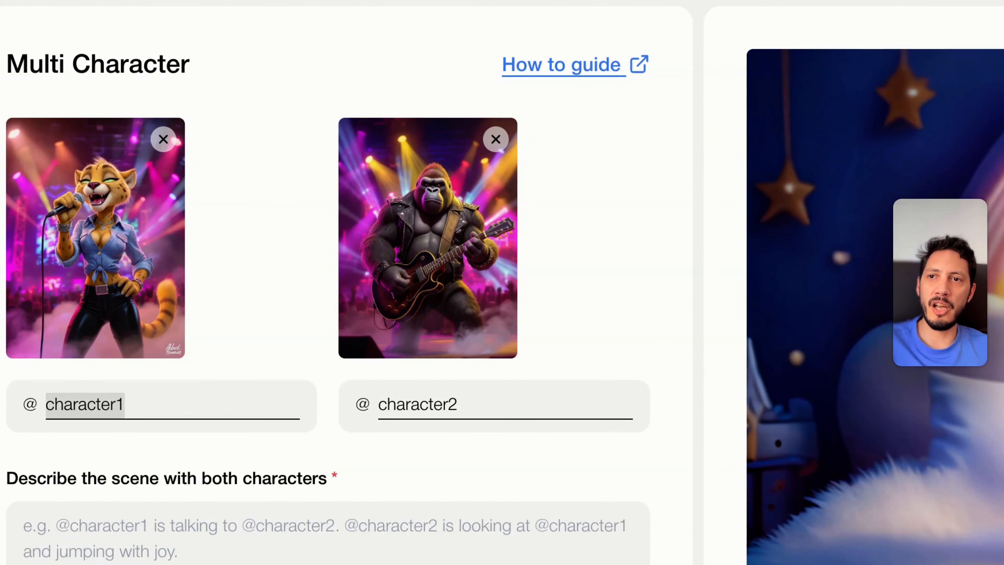
pyautogui.write('brenad')
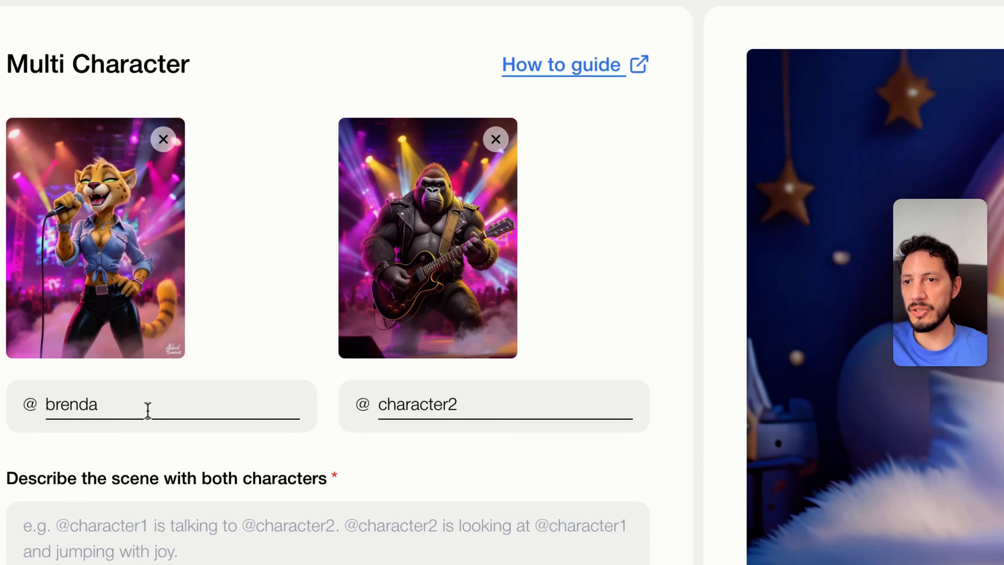
pyautogui.doubleClick(399, 401)
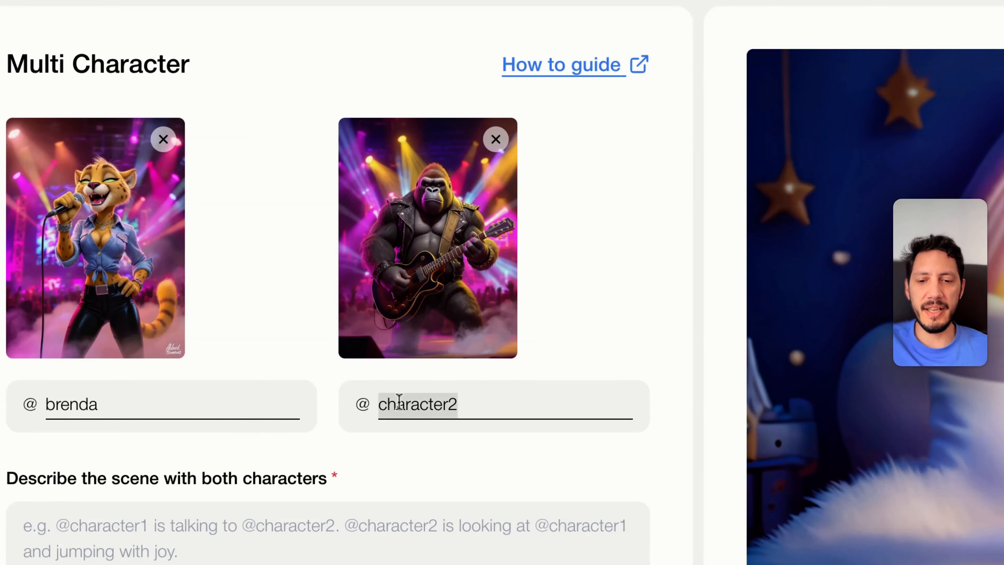
pyautogui.write('tom')
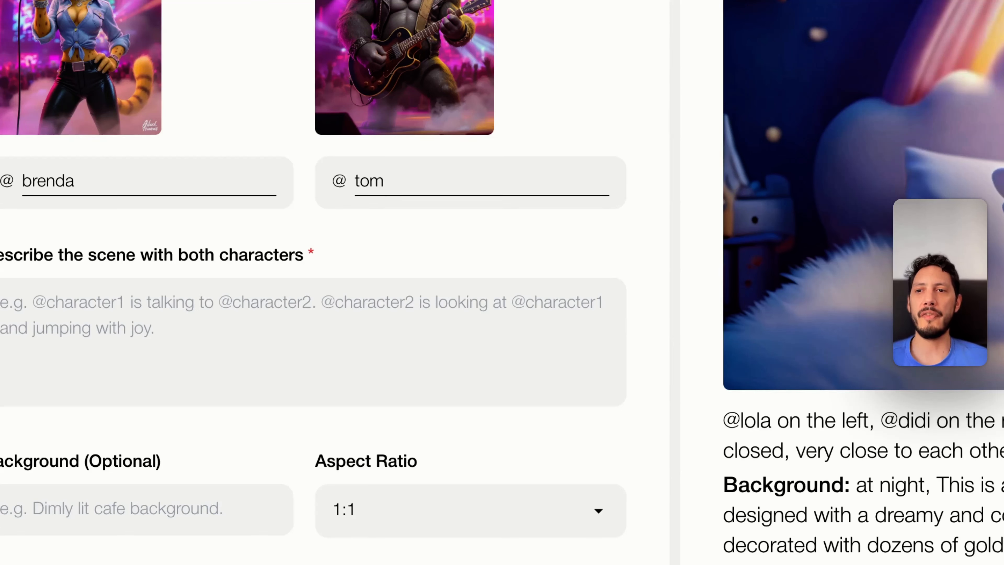
pyautogui.write('@')
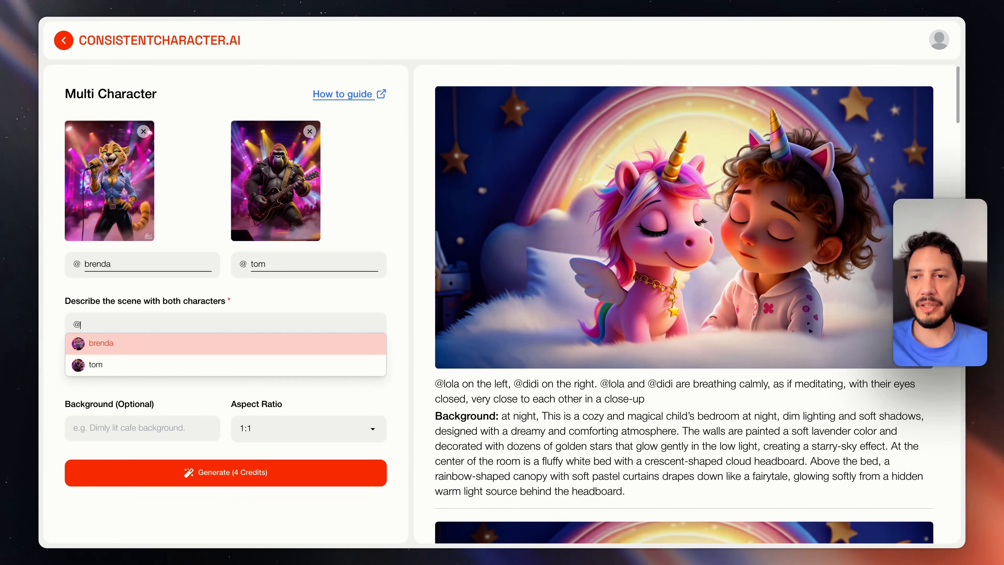
pyautogui.press('Return')
pyautogui.write('at l')
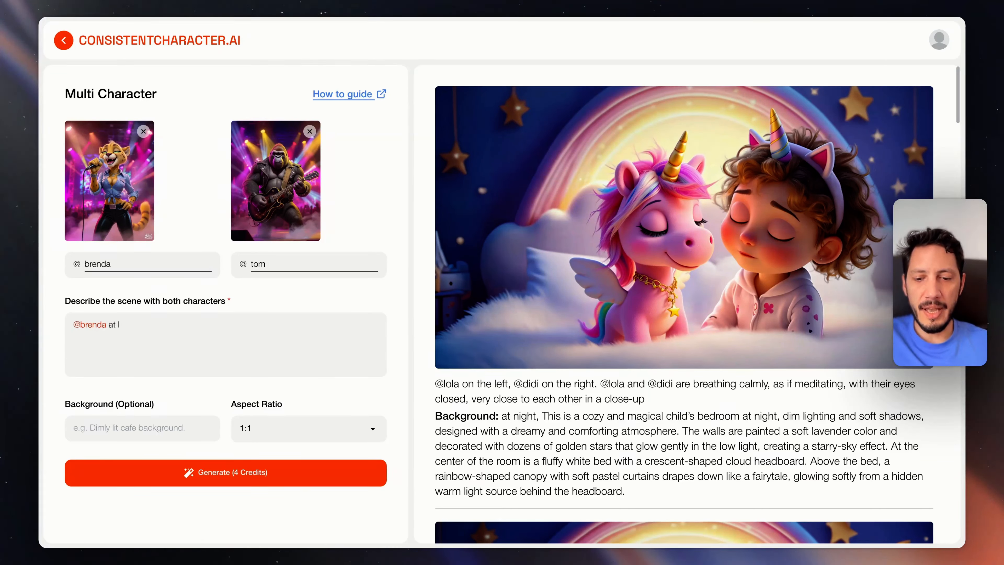
pyautogui.write('eft, @')
pyautogui.press('Down')
pyautogui.press('Return')
pyautogui.write('at the r')
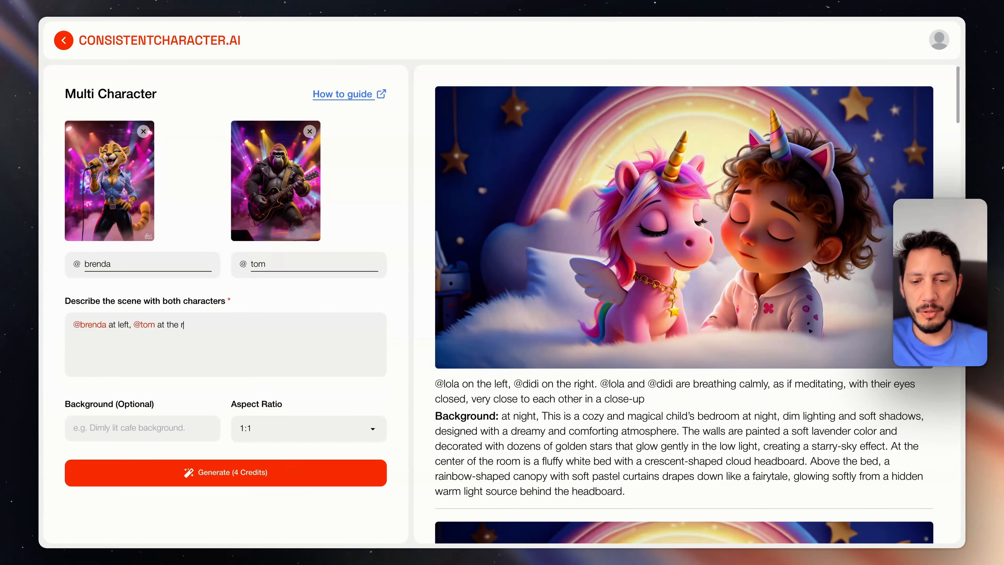
pyautogui.write('ight. ')
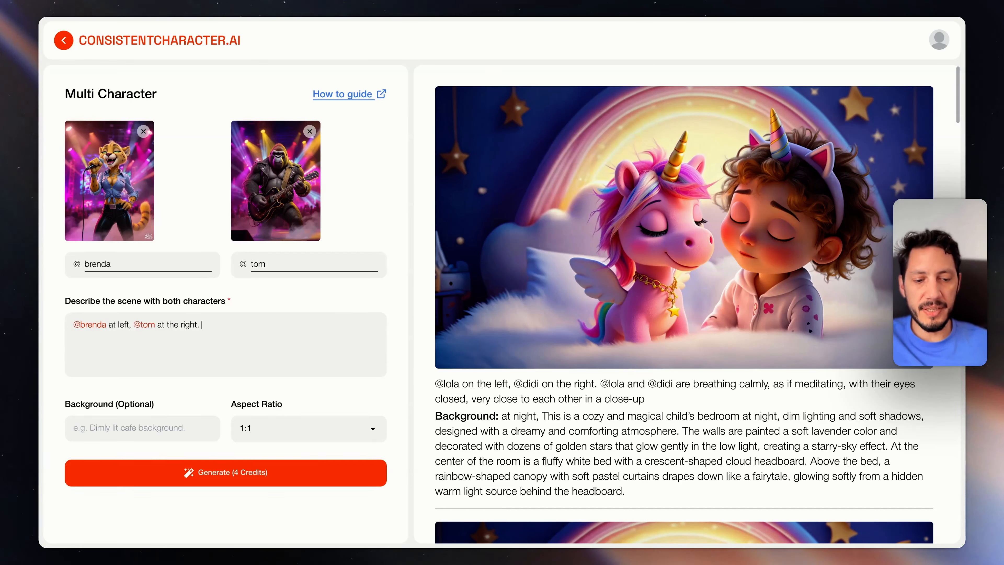
pyautogui.write('@')
pyautogui.press('Return')
pyautogui.write('singing and looking at')
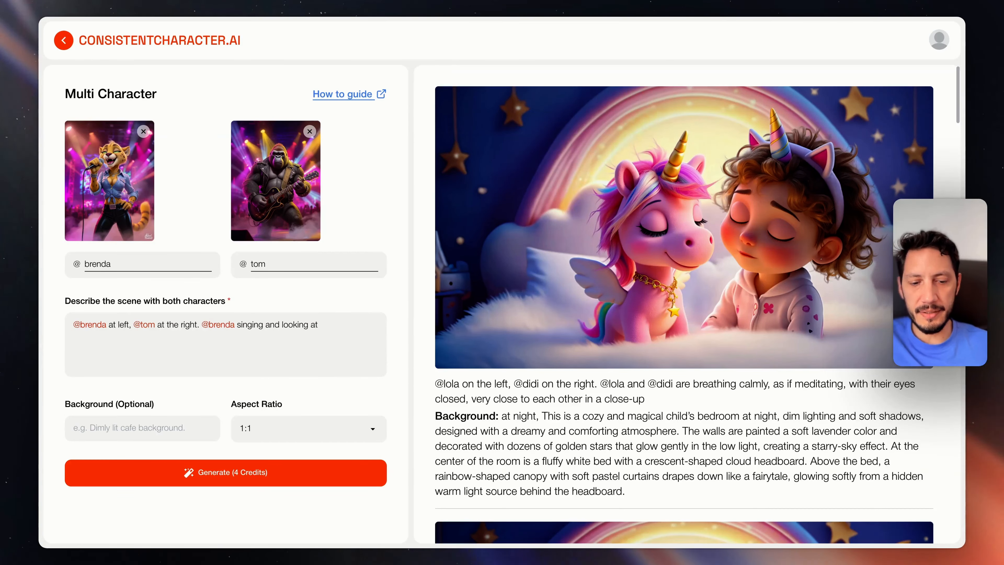
pyautogui.write(' @tom. @')
pyautogui.press('Down')
pyautogui.press('Return')
pyautogui.write('is playing t')
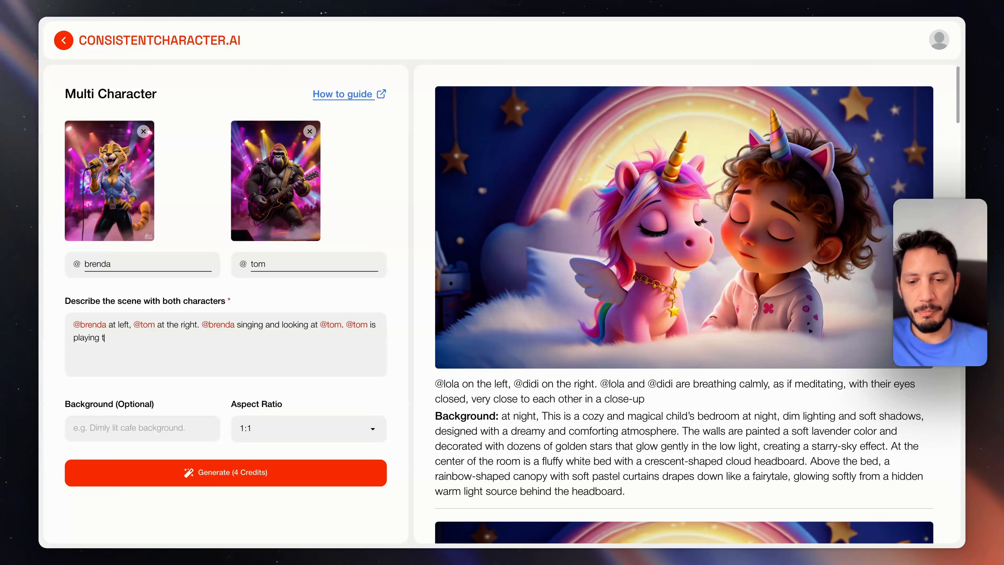
pyautogui.write('he guitar')
# Insert "holding the microphone" after "singing" in the scene description and end it with "with a powerful striking pose."
pyautogui.click(265, 325)
pyautogui.write(', holding the m')
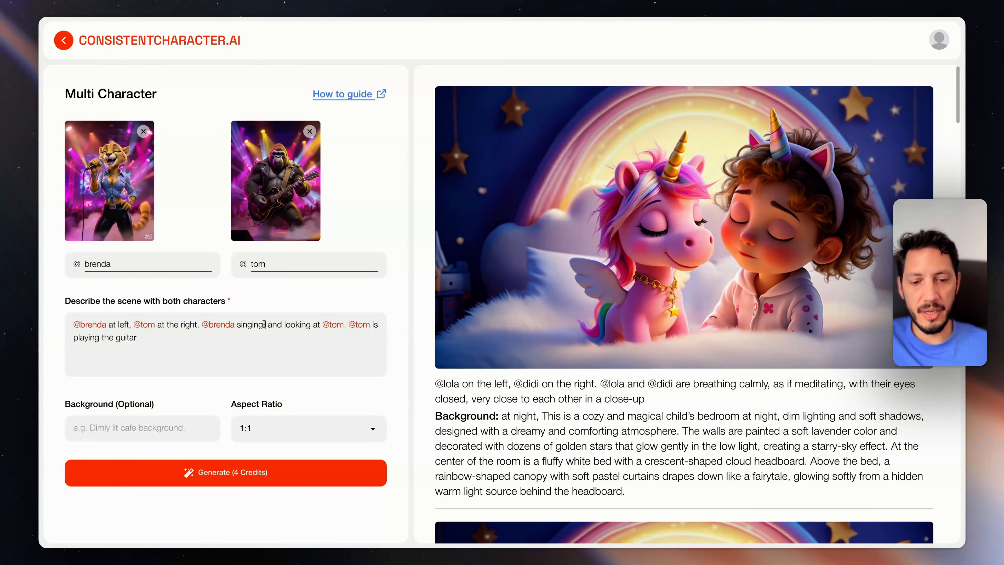
pyautogui.write('icrophone, holding t')
pyautogui.click(262, 325)
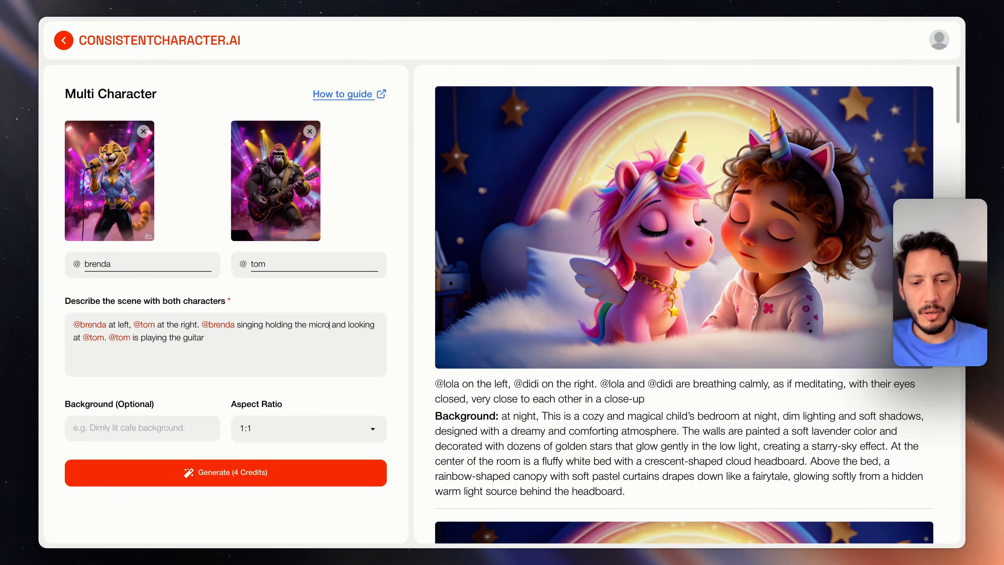
pyautogui.write('phone')
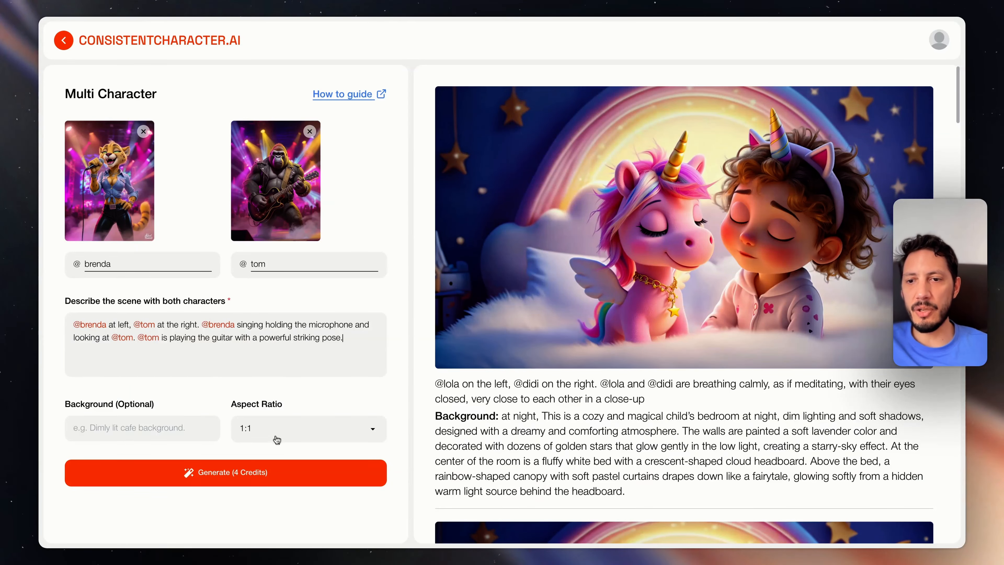
# Set the scene's aspect ratio to 16:9, paste the concert-venue description as the background, and remove its trailing blank space
pyautogui.click(277, 439)
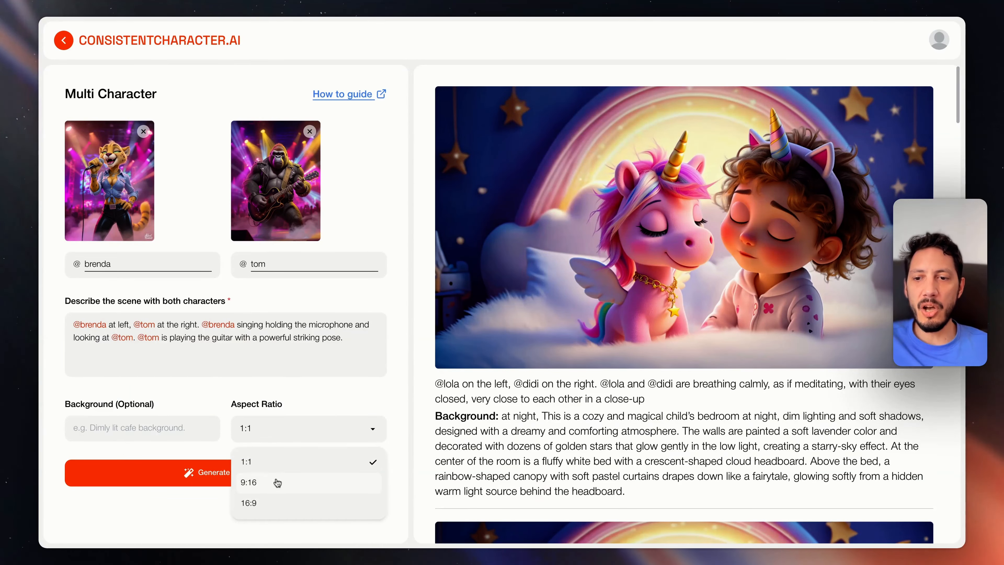
pyautogui.click(254, 500)
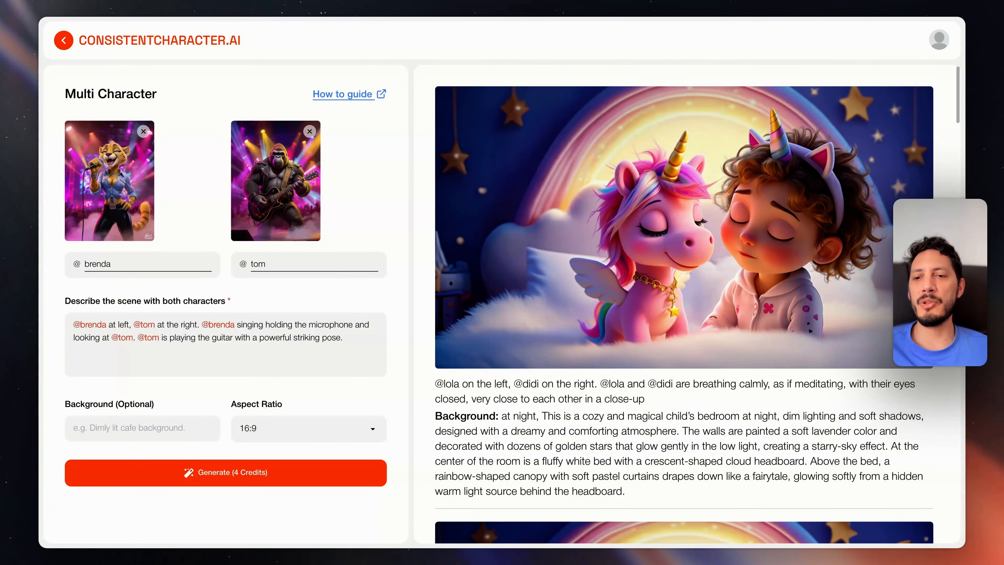
pyautogui.click(183, 432)
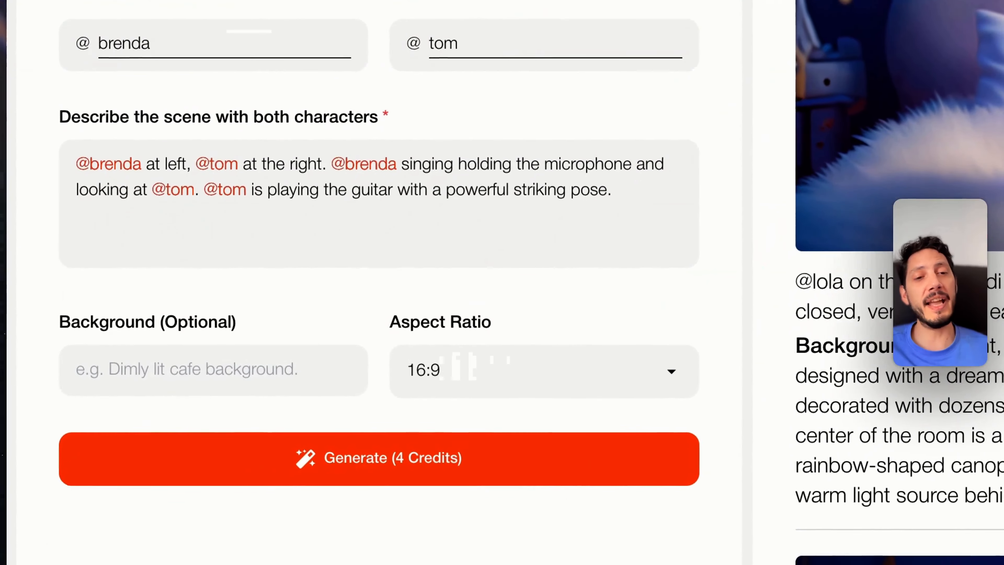
pyautogui.hotkey('ctrl', 'v')
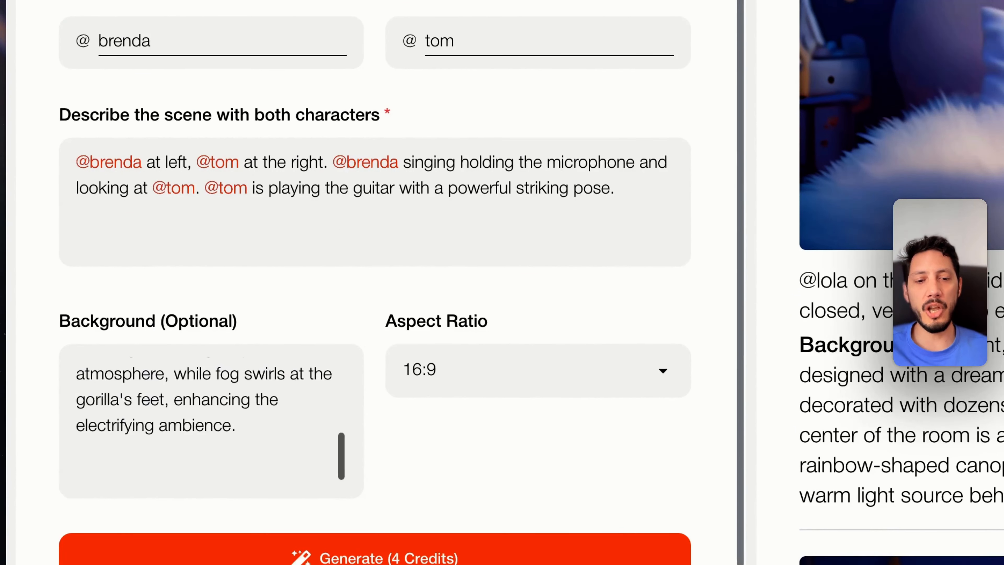
pyautogui.press('BackSpace')
pyautogui.press('BackSpace')
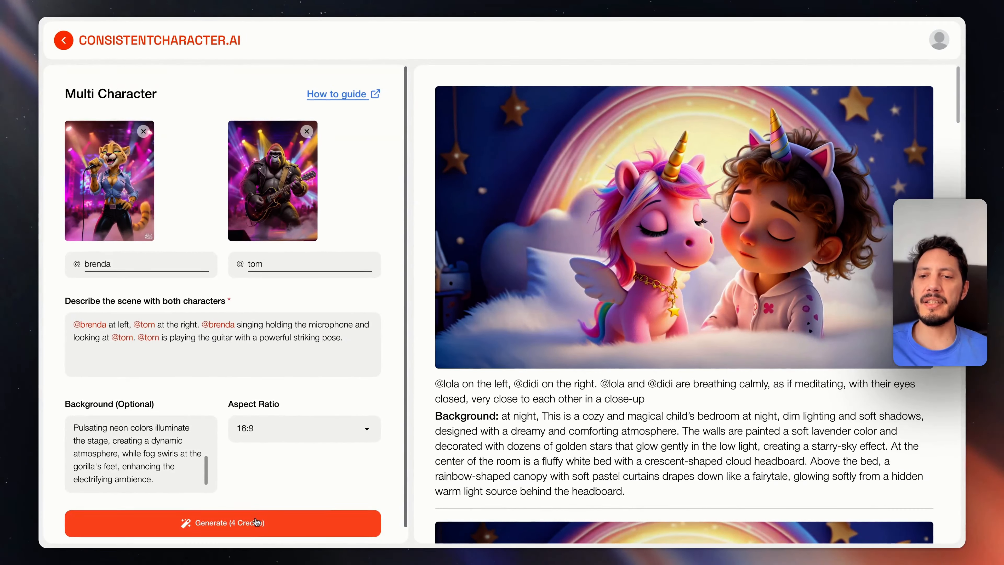
# Generate the two-character concert scene and examine the resulting image against its description
pyautogui.click(256, 523)
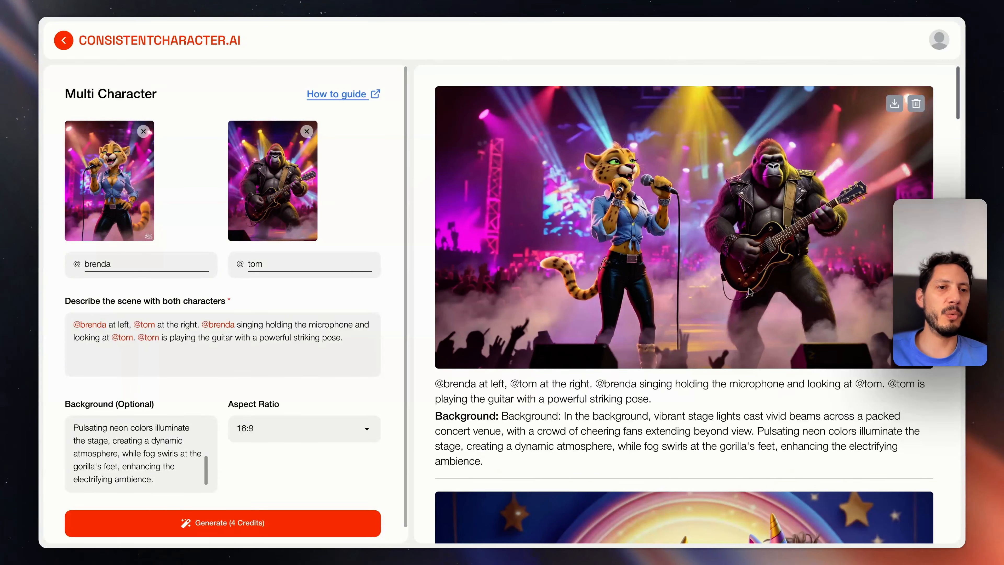
pyautogui.scroll(-1, 749, 292)
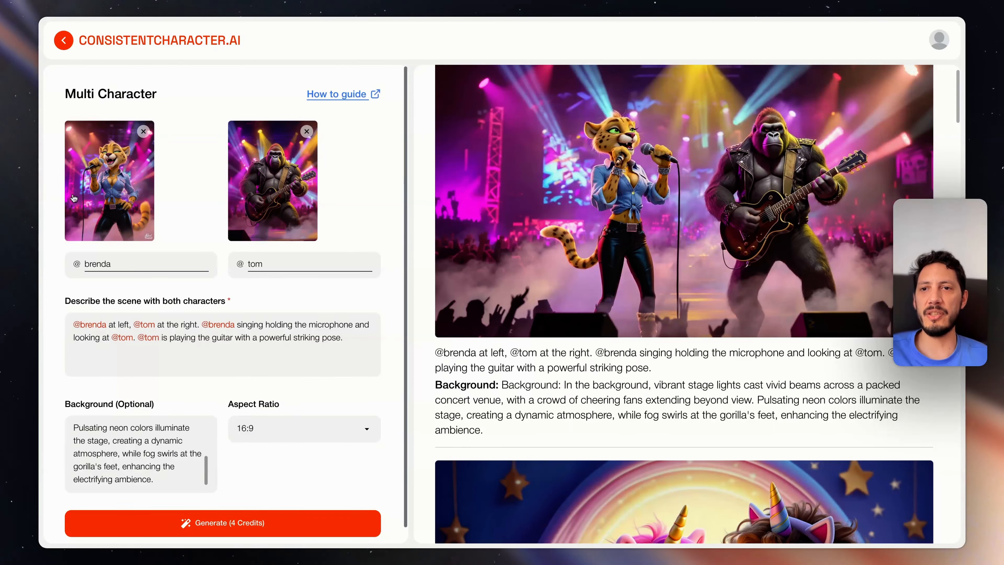
pyautogui.scroll(1, 765, 194)
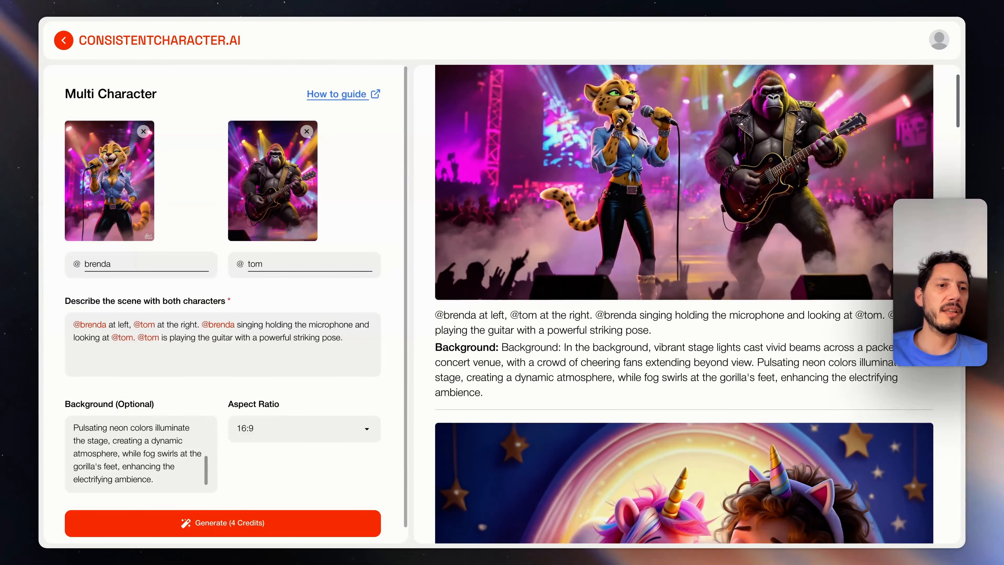
pyautogui.scroll(1, 765, 195)
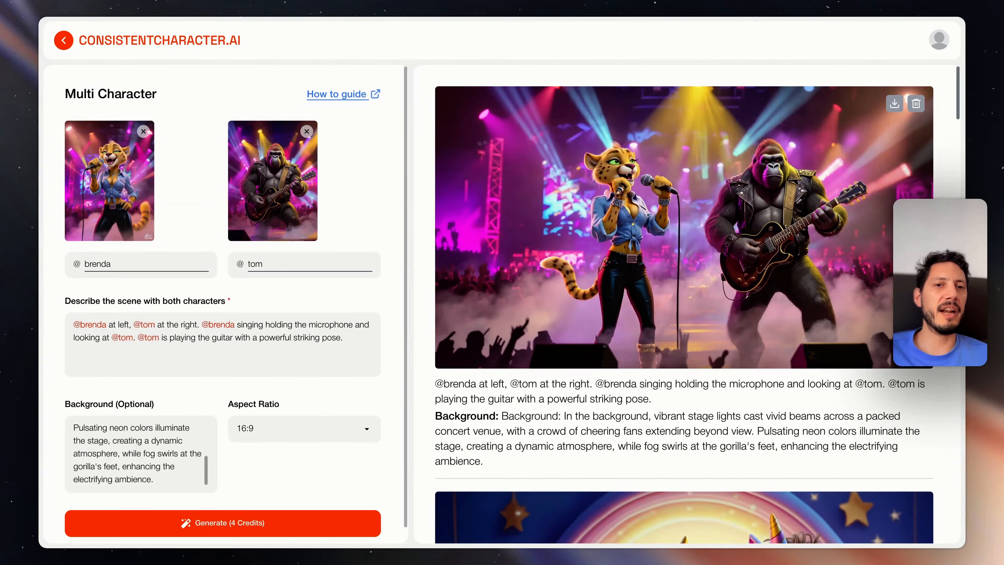